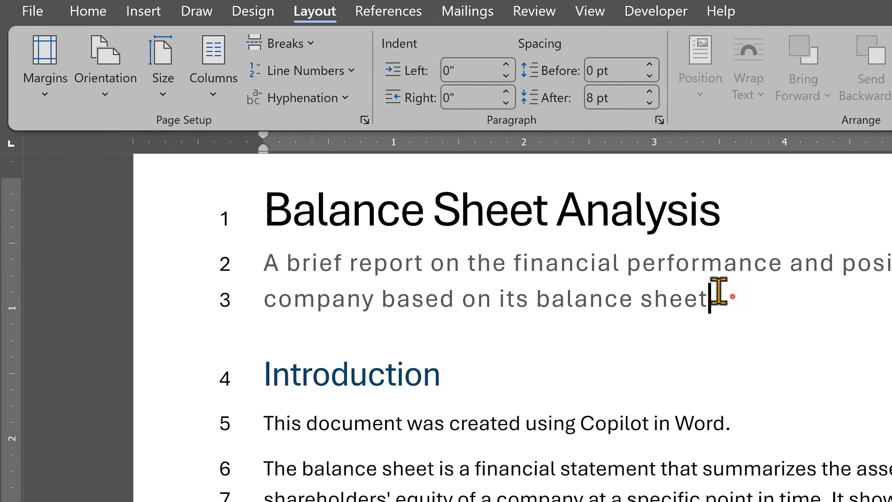
Step: Suppress line numbers for the "Balance Sheet Analysis" title and the subtitle paragraph below it
{"action": "left_click_drag", "start_coordinate": [719, 297], "coordinate": [300, 214]}
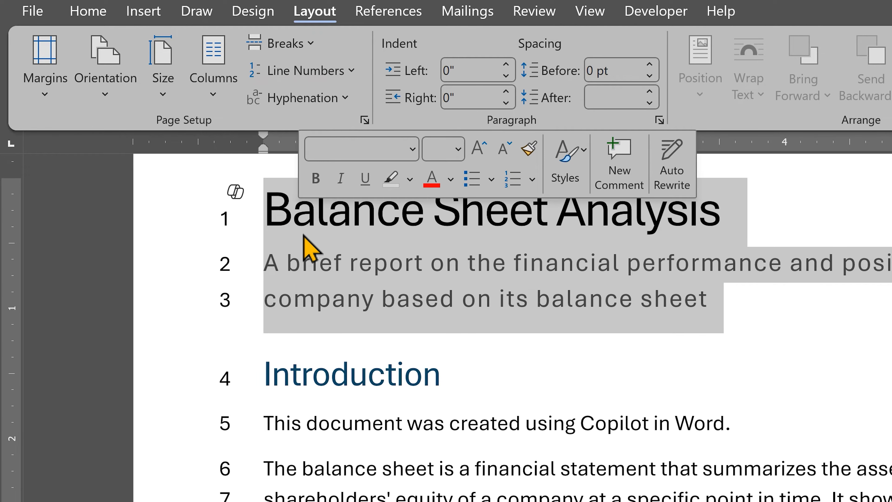
{"action": "left_click", "coordinate": [335, 70]}
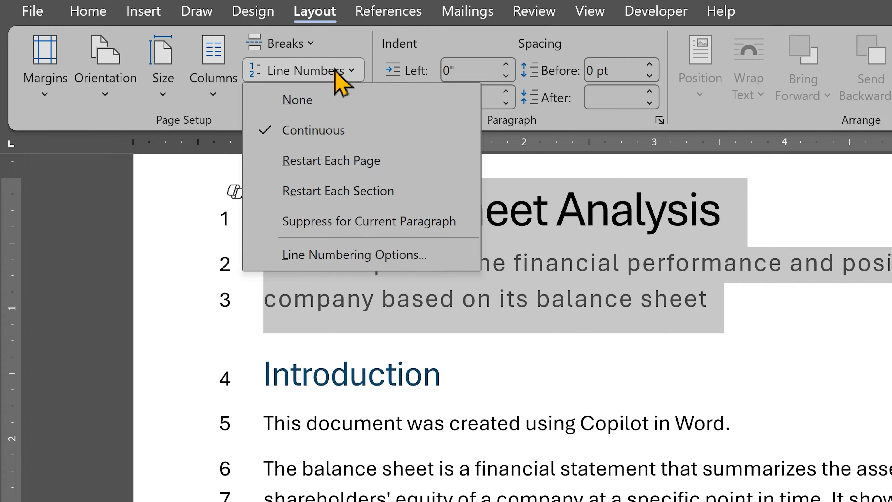
{"action": "left_click", "coordinate": [358, 228]}
{"action": "left_click", "coordinate": [396, 314]}
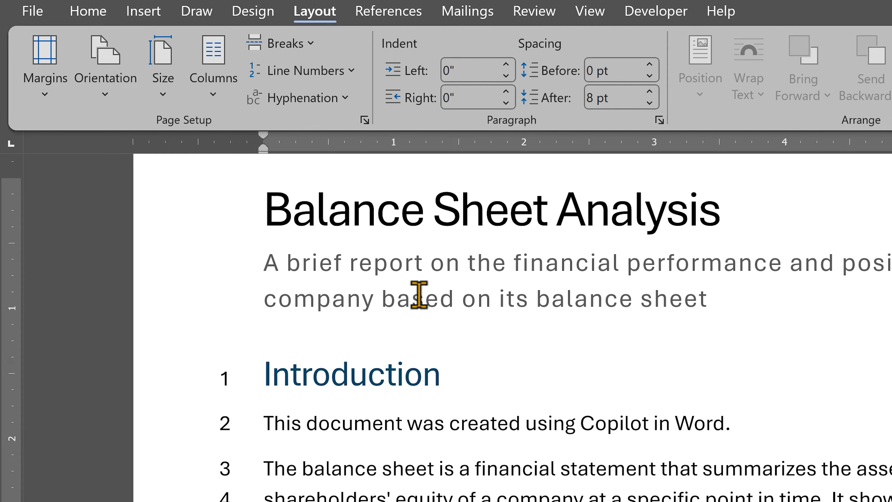
Step: Examine the subtitle's Line and Page Breaks paragraph settings, including the Suppress line numbers option, and close the dialog
{"action": "key", "text": "Right"}
{"action": "right_click", "coordinate": [420, 297]}
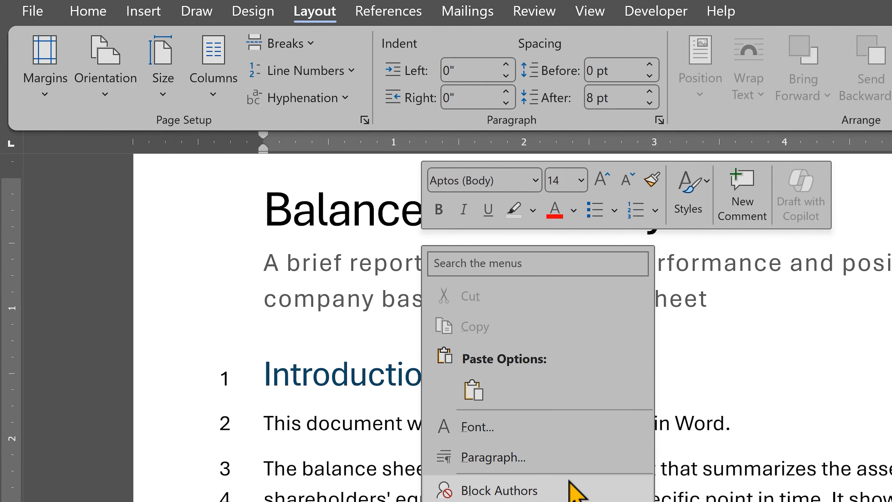
{"action": "left_click", "coordinate": [565, 463]}
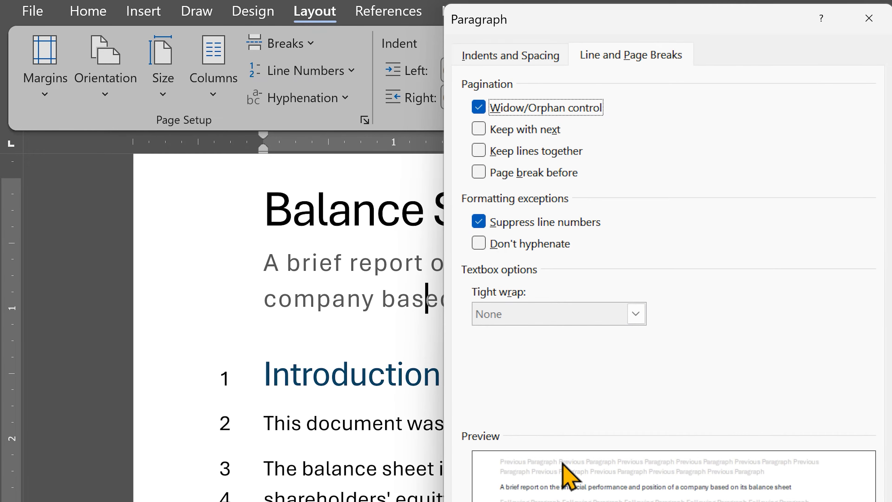
{"action": "key", "text": "Escape"}
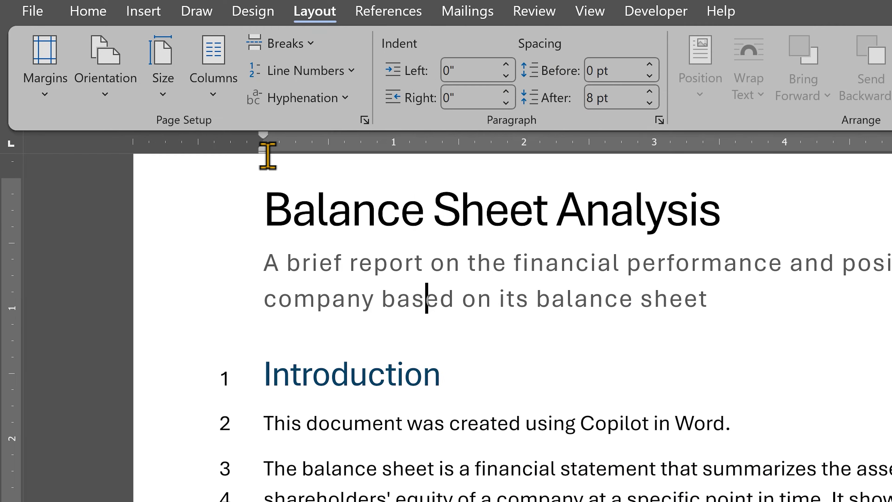
{"action": "left_click", "coordinate": [86, 14]}
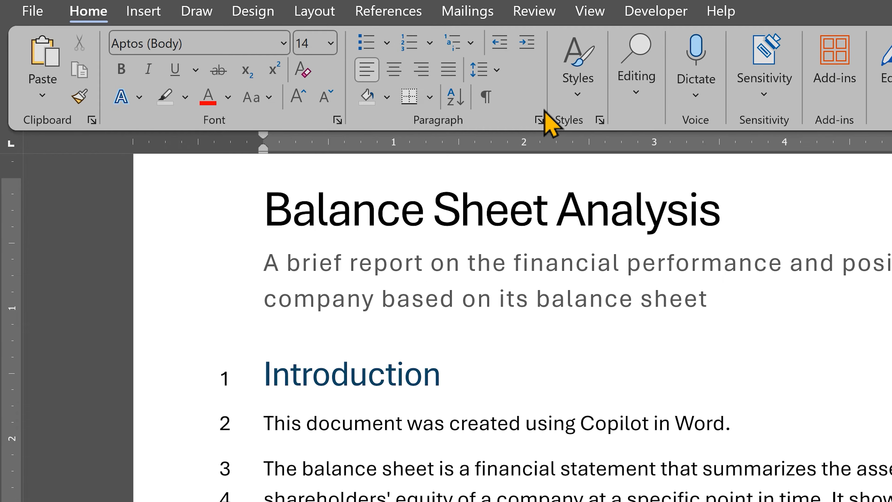
{"action": "left_click", "coordinate": [540, 121]}
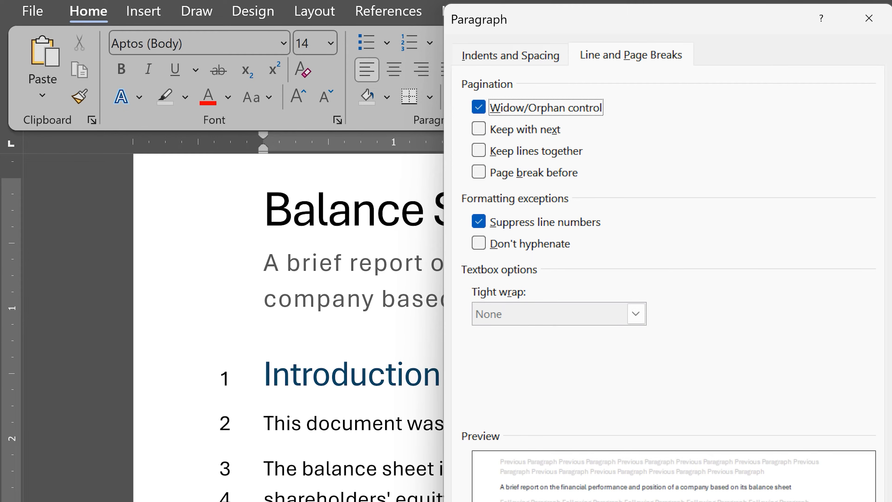
{"action": "left_click", "coordinate": [755, 501]}
Step: Set the document's line numbering to restart on each page
{"action": "scroll", "coordinate": [682, 447], "scroll_direction": "down", "scroll_amount": 10}
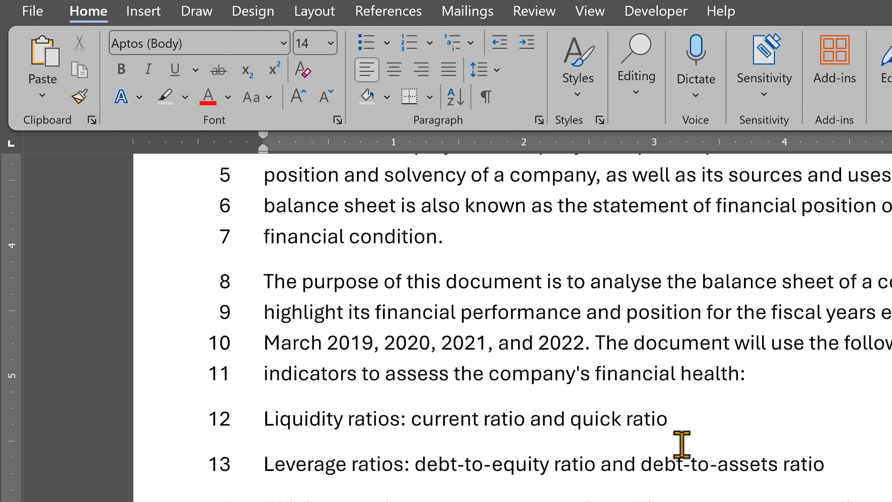
{"action": "scroll", "coordinate": [681, 447], "scroll_direction": "down", "scroll_amount": 12}
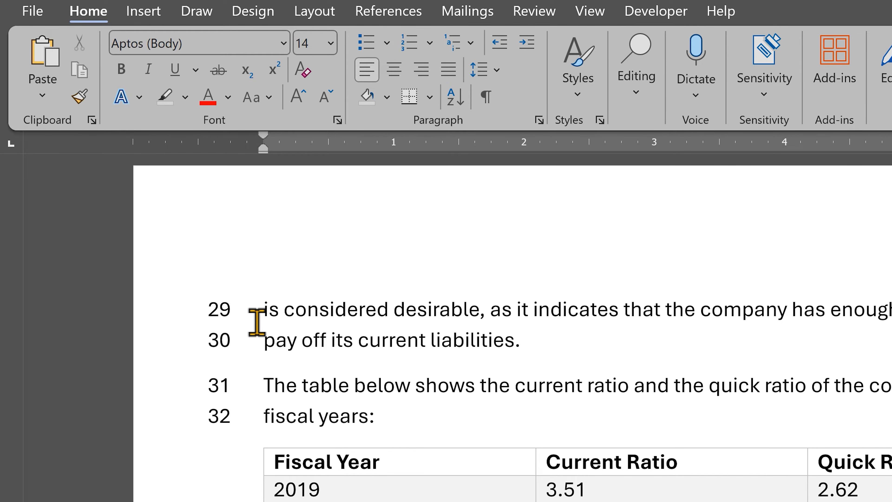
{"action": "left_click", "coordinate": [344, 338]}
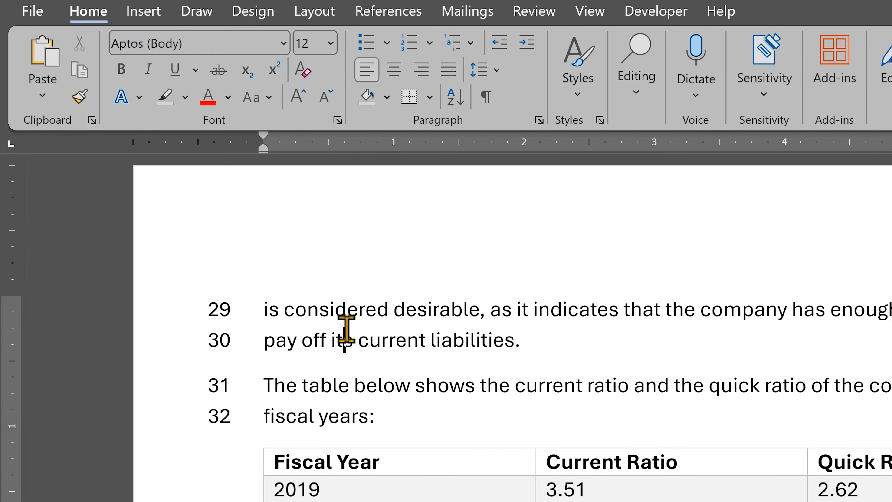
{"action": "left_click", "coordinate": [315, 13]}
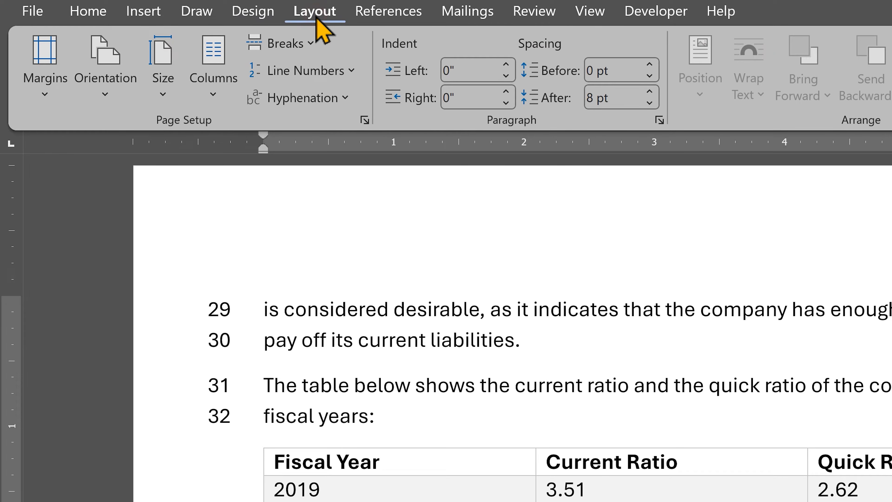
{"action": "left_click", "coordinate": [333, 73]}
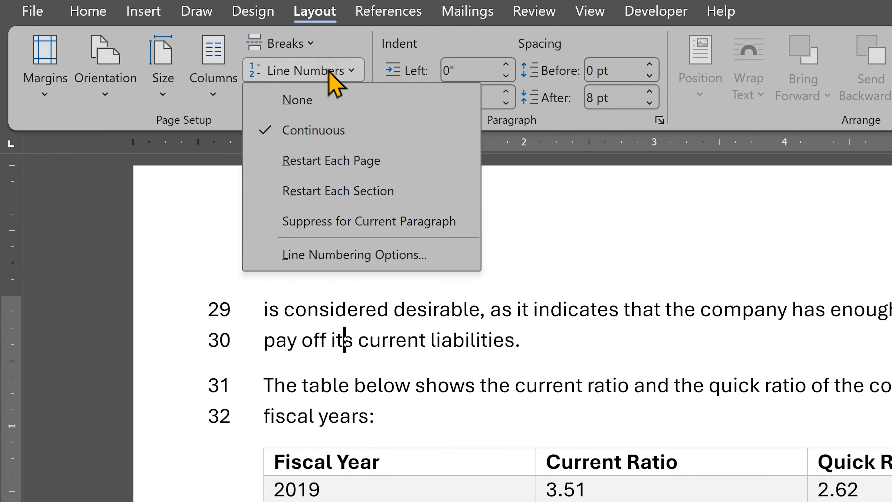
{"action": "left_click", "coordinate": [351, 157]}
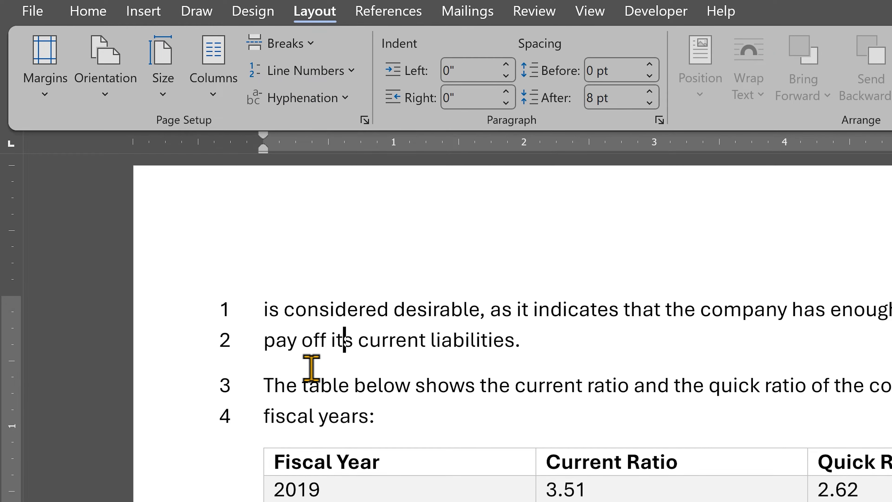
Step: Set the line numbering options to start at 91 with Continuous numbering
{"action": "scroll", "coordinate": [314, 362], "scroll_direction": "down", "scroll_amount": 15}
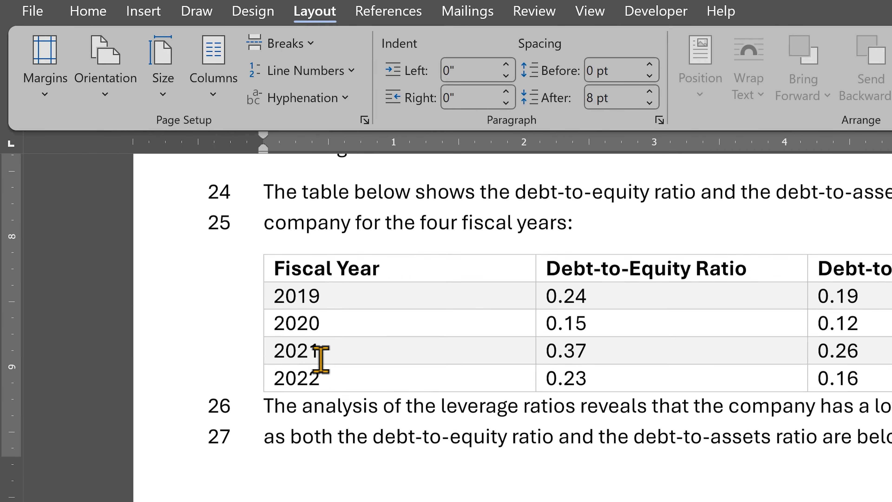
{"action": "scroll", "coordinate": [321, 359], "scroll_direction": "down", "scroll_amount": 5}
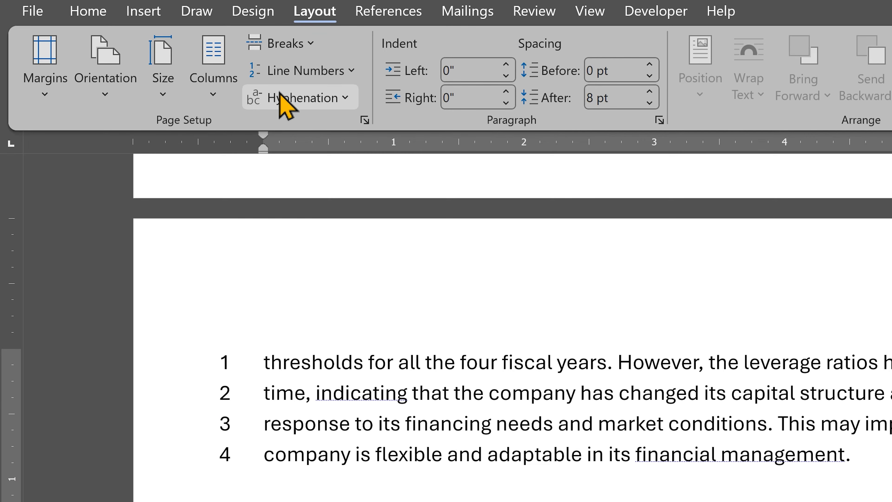
{"action": "left_click", "coordinate": [326, 68]}
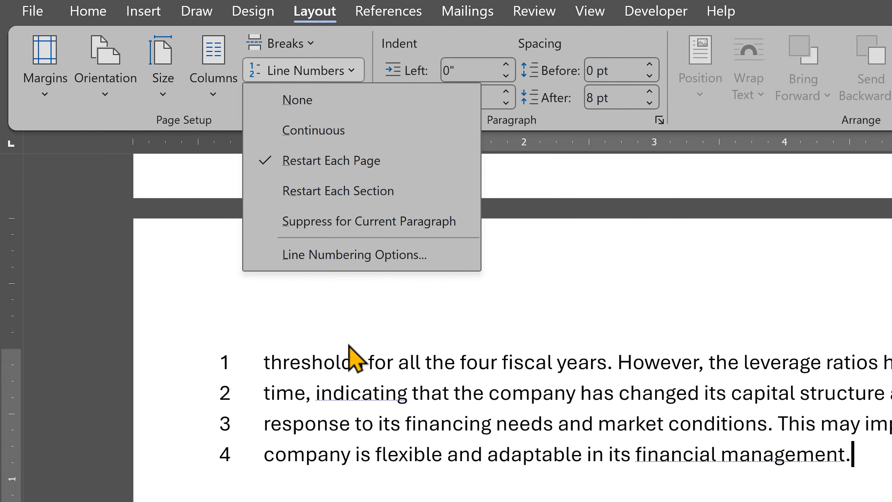
{"action": "left_click", "coordinate": [378, 264]}
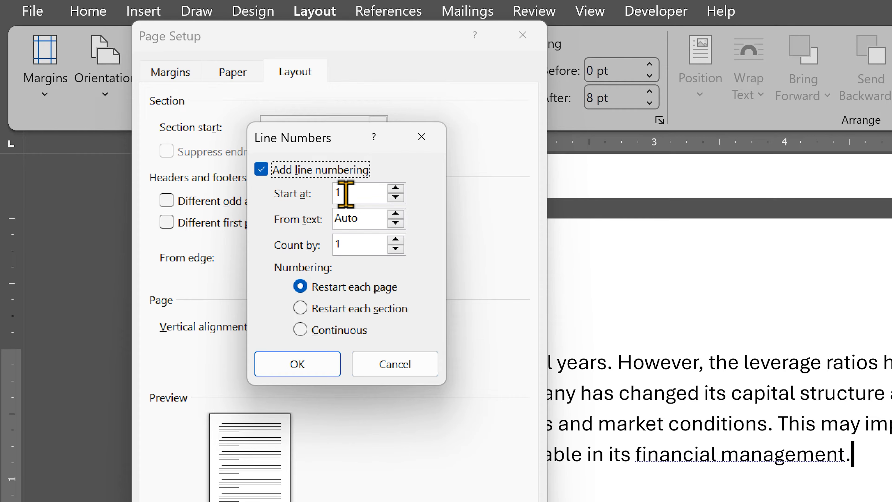
{"action": "left_click", "coordinate": [346, 193]}
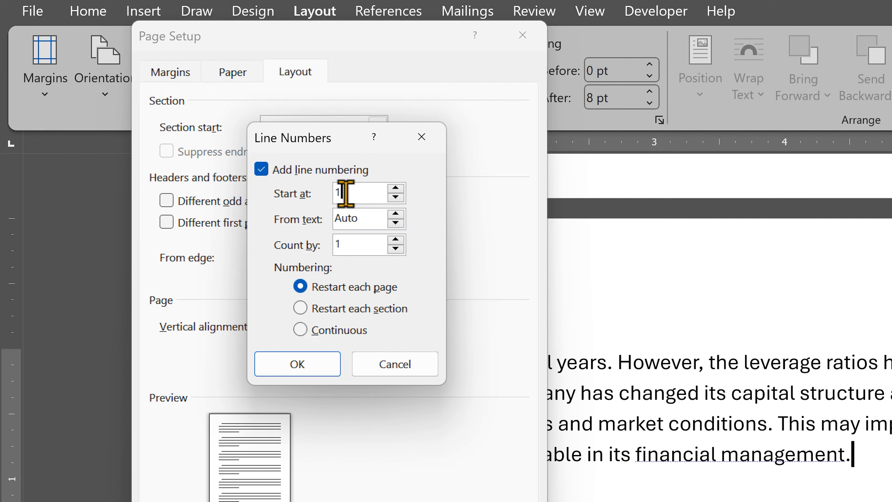
{"action": "type", "text": "91"}
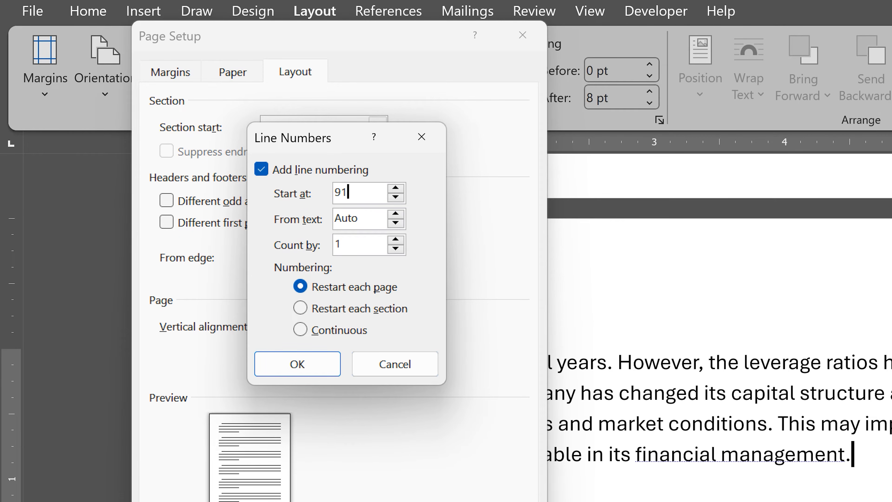
{"action": "left_click", "coordinate": [320, 330]}
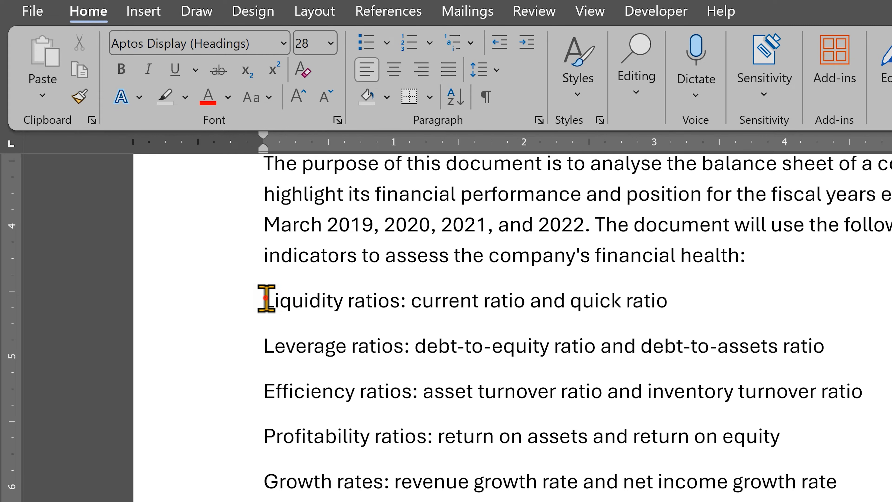
Step: Try to format the five paragraphs from "Liquidity ratios" to "Growth rates" as a numbered list
{"action": "left_click", "coordinate": [266, 299]}
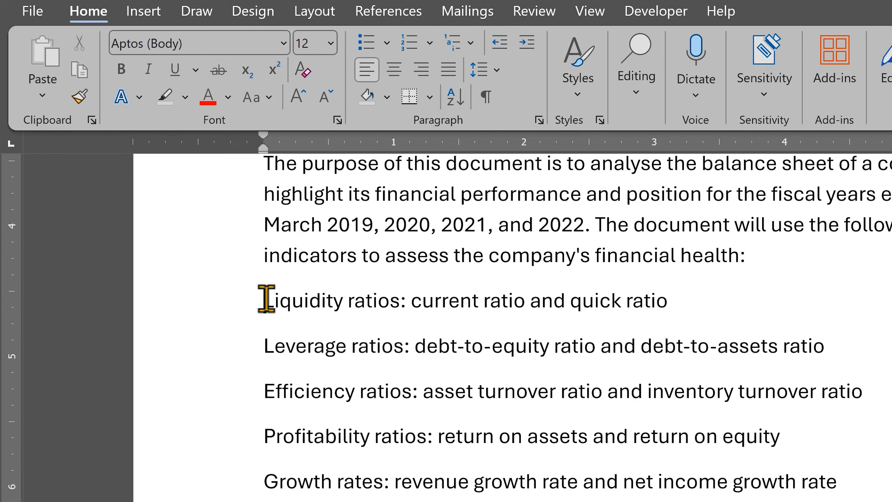
{"action": "left_click_drag", "start_coordinate": [266, 298], "coordinate": [817, 478]}
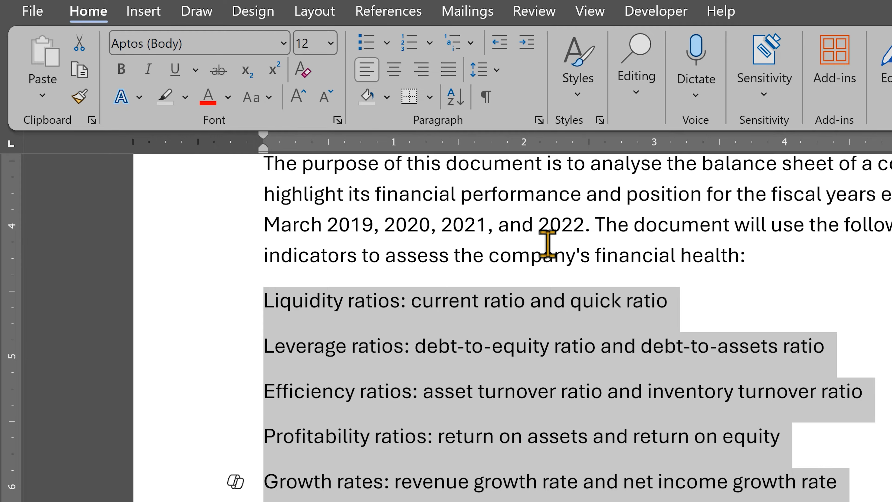
{"action": "left_click", "coordinate": [415, 45]}
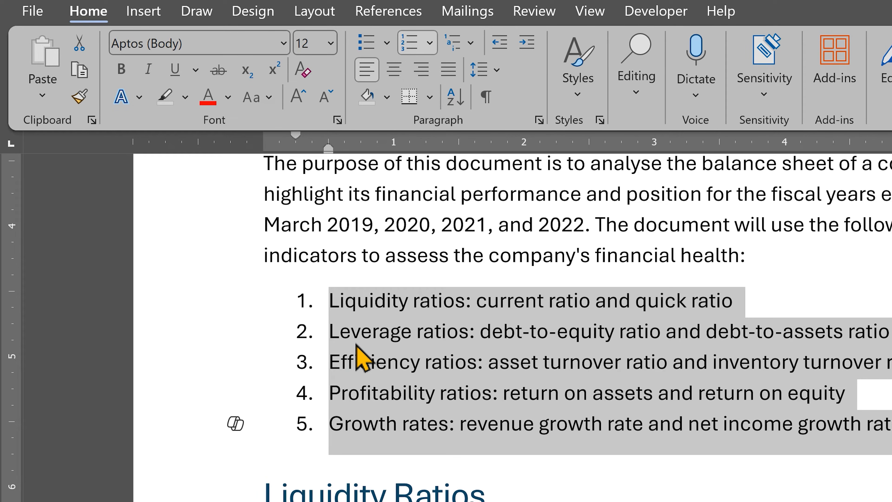
{"action": "key", "text": "ctrl+z"}
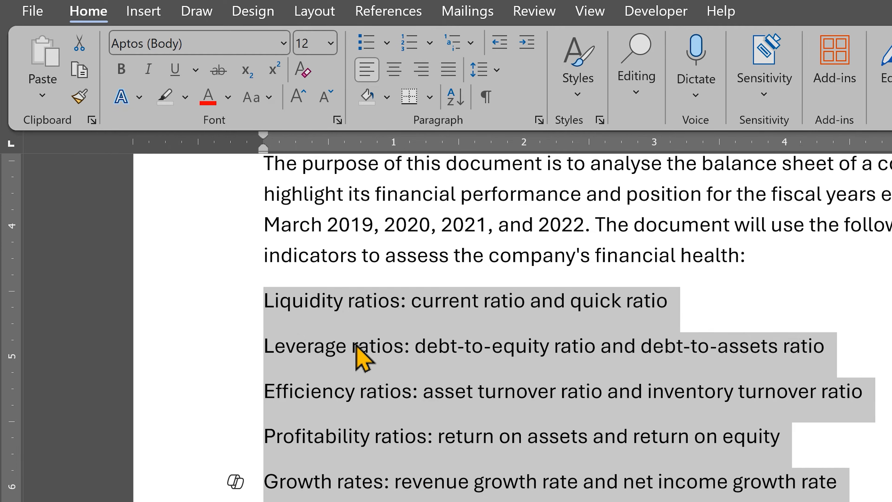
Step: Display the formatting marks to examine the paragraph ends of the unnumbered ratio lines, and hide the marks
{"action": "left_click", "coordinate": [665, 301]}
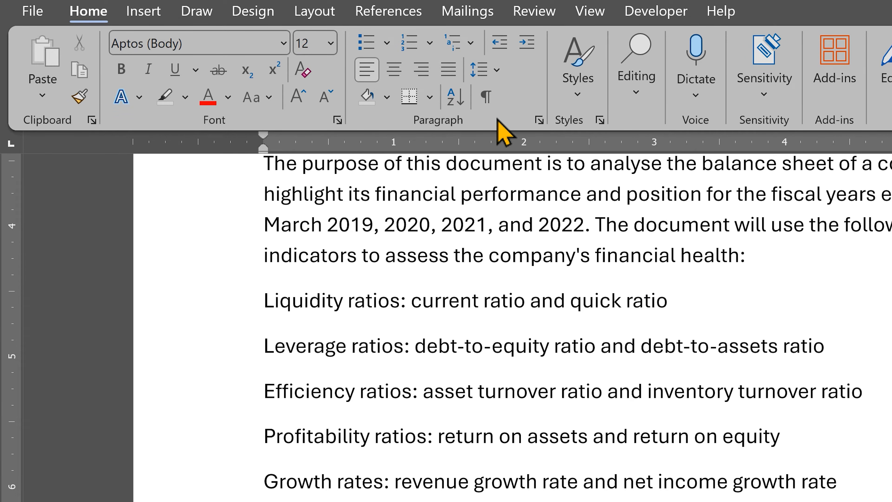
{"action": "left_click", "coordinate": [487, 112]}
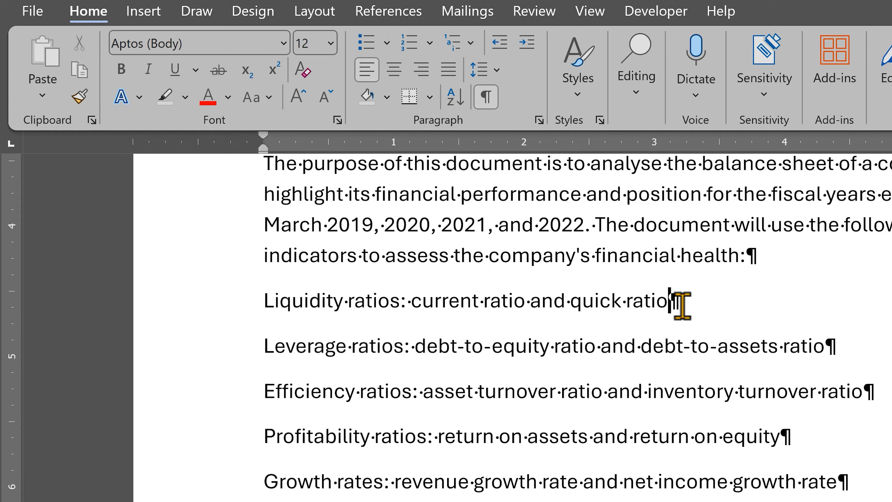
{"action": "left_click", "coordinate": [629, 302]}
{"action": "key", "text": "Tab"}
{"action": "key", "text": "BackSpace"}
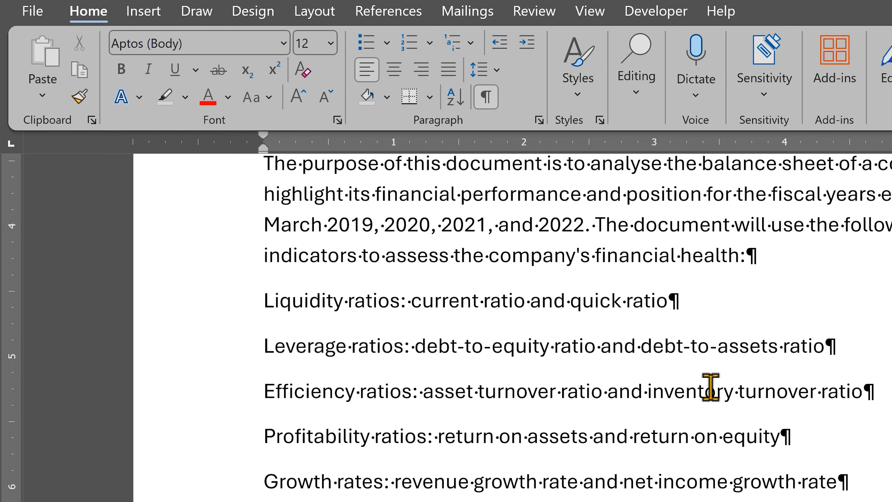
{"action": "left_click", "coordinate": [494, 100]}
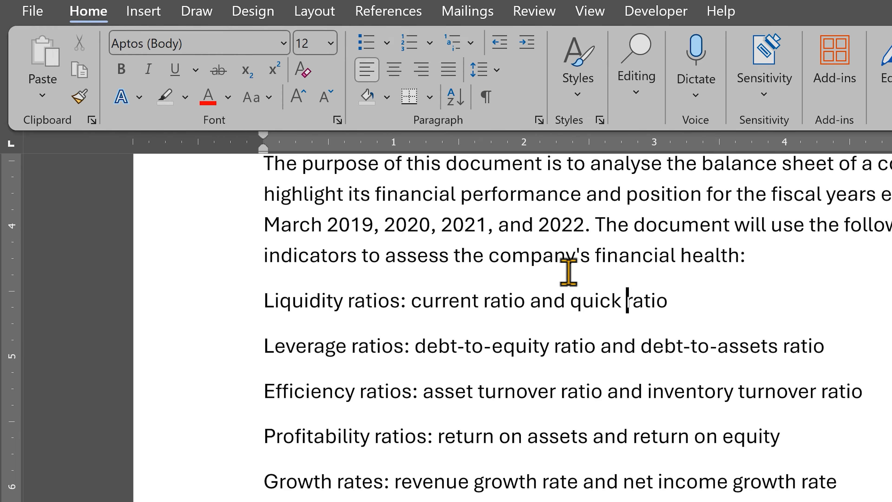
Step: Format the five paragraphs from "Liquidity ratios" to "Growth rates" as a 1., 2., 3. numbered list
{"action": "left_click_drag", "start_coordinate": [838, 482], "coordinate": [264, 302]}
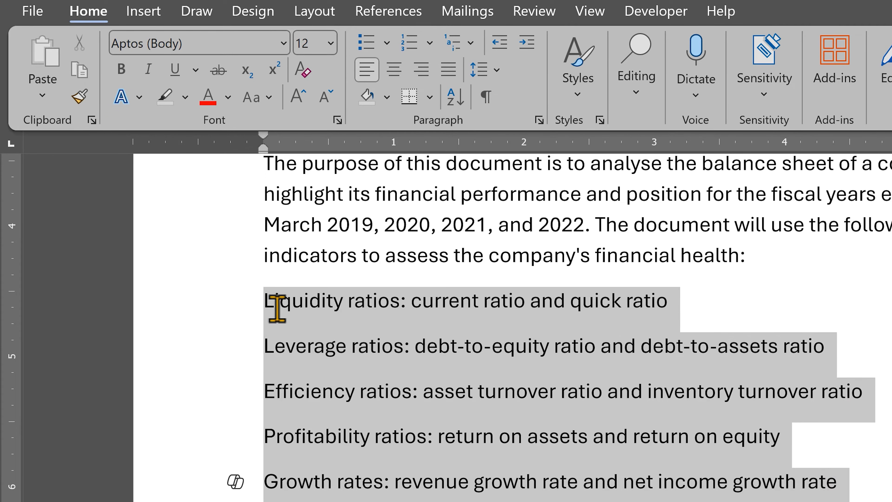
{"action": "left_click", "coordinate": [411, 45]}
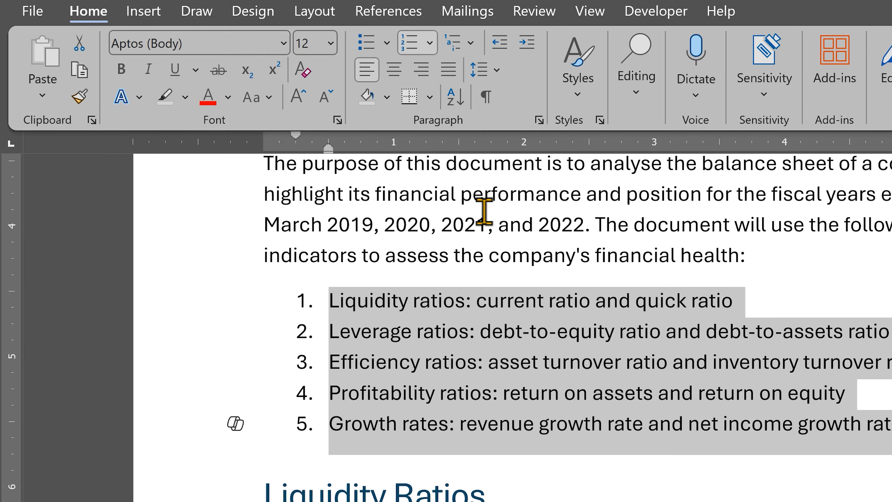
Step: Try adding an empty numbered item after the "Liquidity ratios" item
{"action": "left_click", "coordinate": [759, 305]}
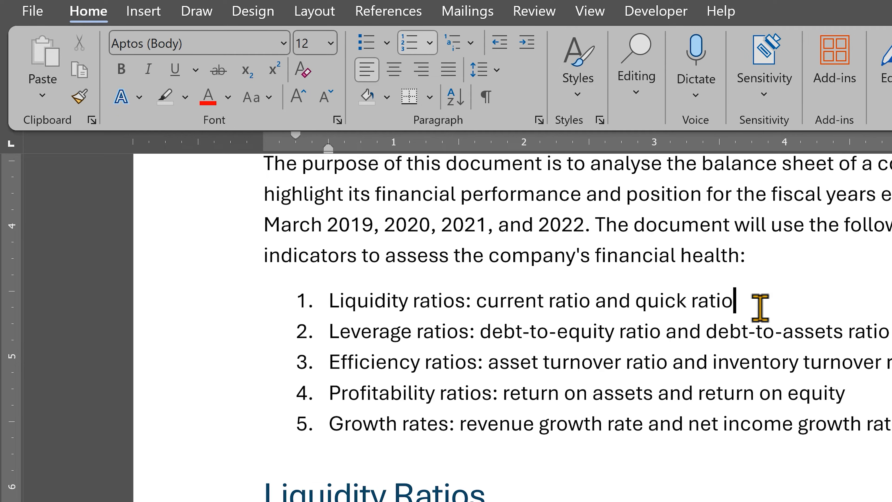
{"action": "key", "text": "Return"}
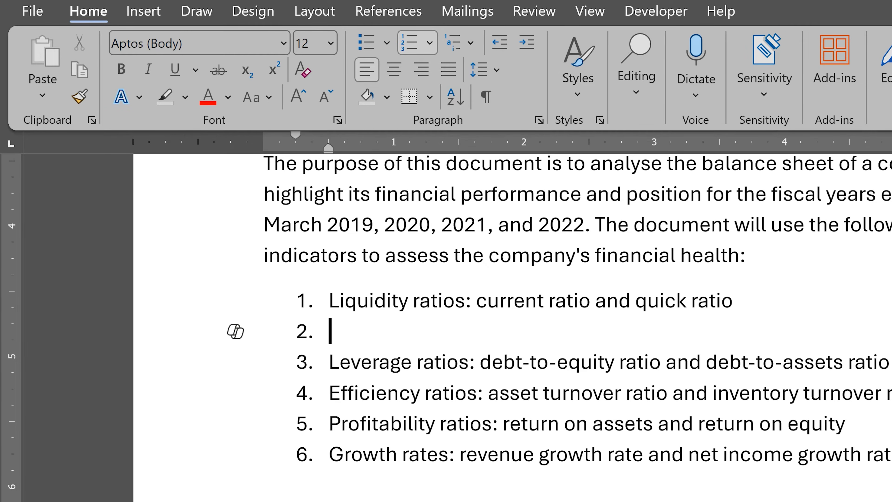
{"action": "key", "text": "ctrl+z"}
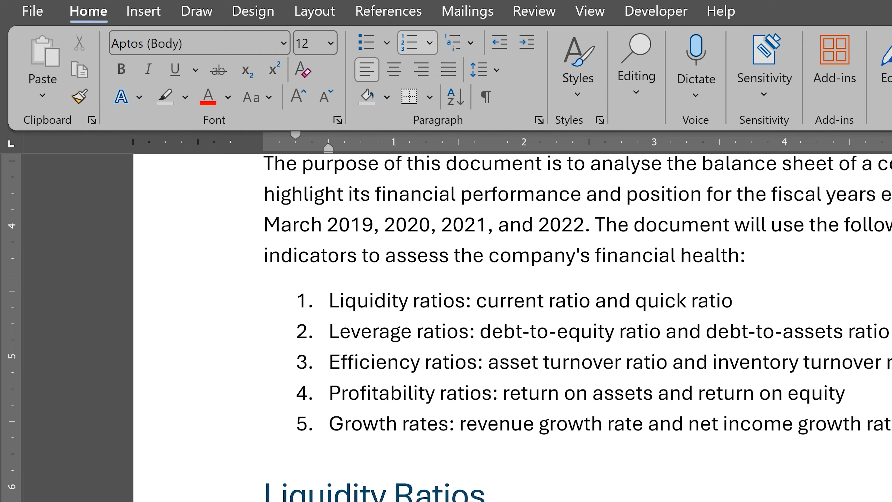
Step: Display the formatting marks in the document with the numbered list in view
{"action": "left_click", "coordinate": [486, 96]}
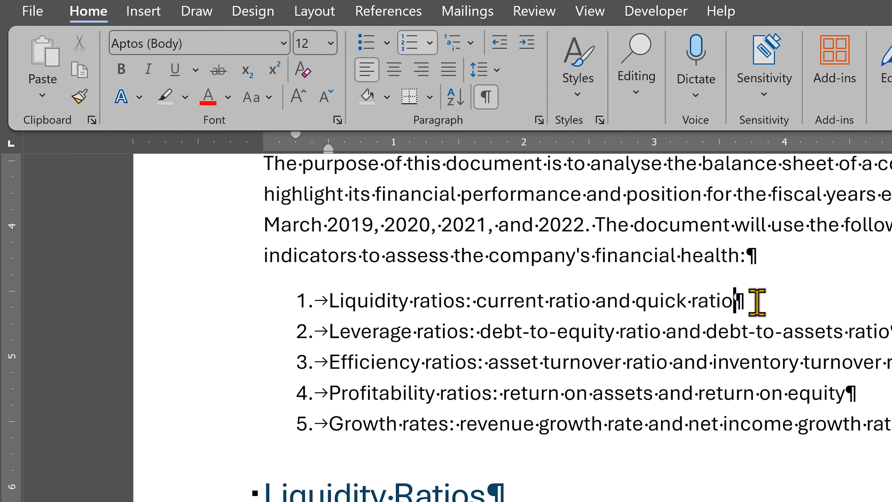
Step: Add an unnumbered continuation line within the "Liquidity ratios" item, beginning with "This will work as expected."
{"action": "key", "text": "Return"}
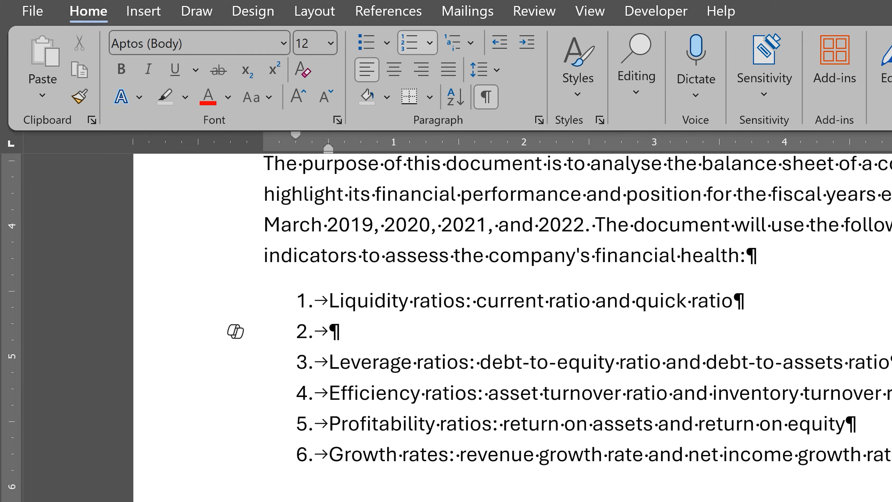
{"action": "left_click", "coordinate": [756, 301]}
{"action": "key", "text": "Delete"}
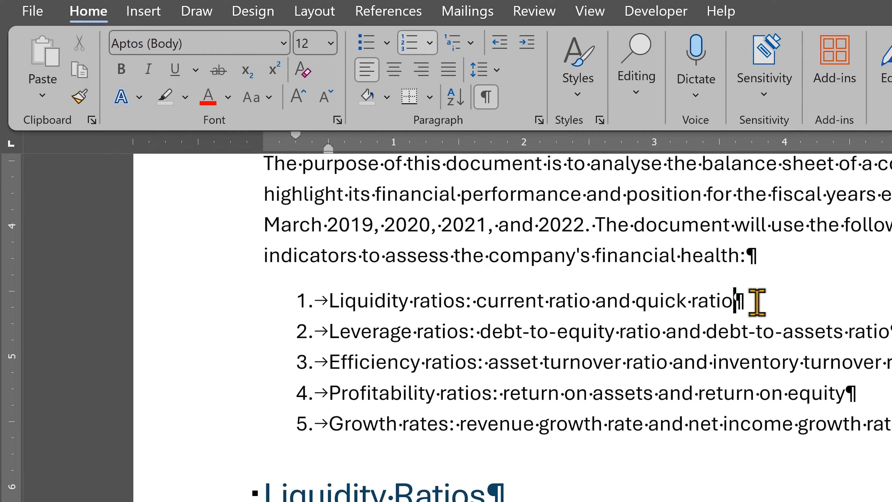
{"action": "key", "text": "shift+Return"}
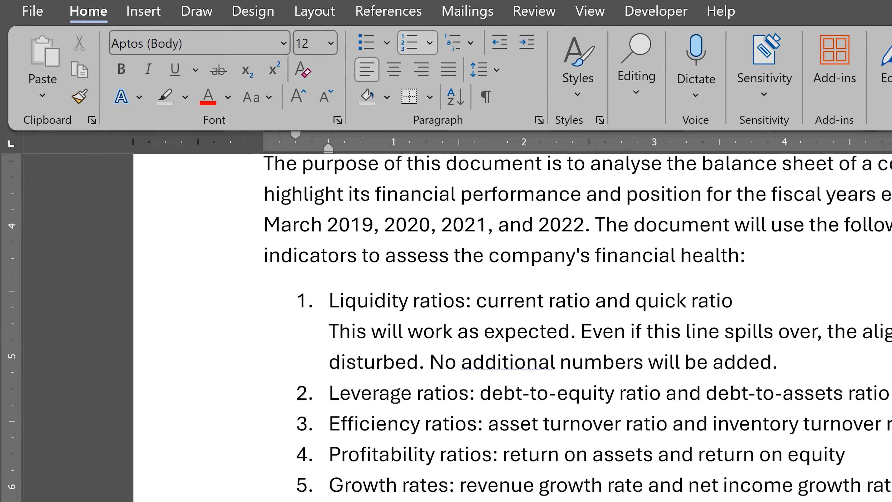
Step: Under the "Leverage ratios" item, add a second-level item "Level 2" followed by an empty third-level item
{"action": "key", "text": "Return"}
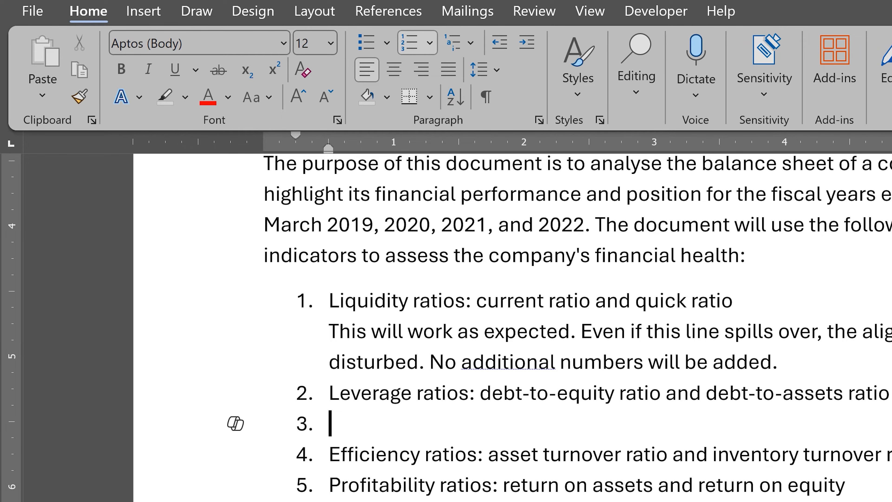
{"action": "key", "text": "Tab"}
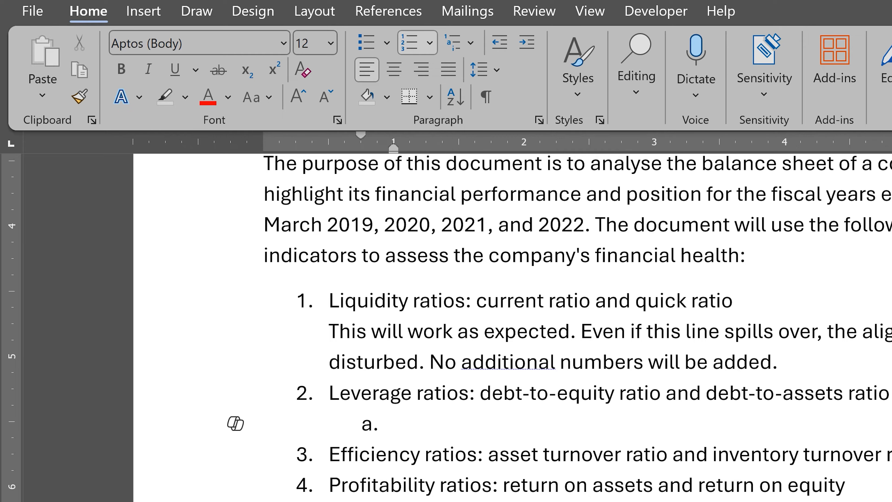
{"action": "type", "text": "Level 2"}
{"action": "key", "text": "Return"}
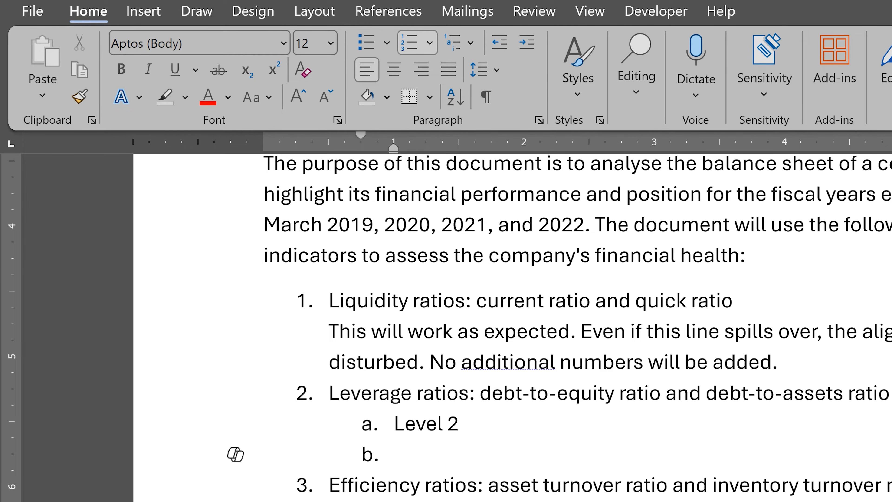
{"action": "key", "text": "Tab"}
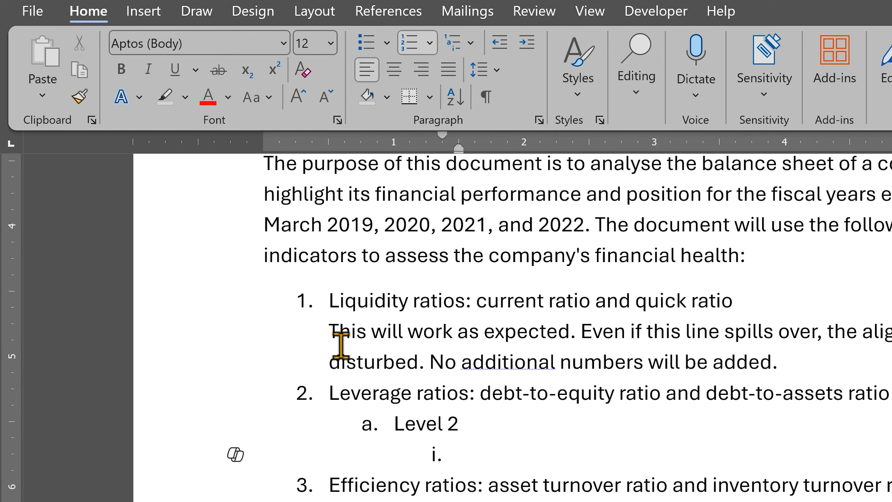
Step: Examine the number styles and alignment options for defining a new number format on the third-level item
{"action": "left_click", "coordinate": [429, 43]}
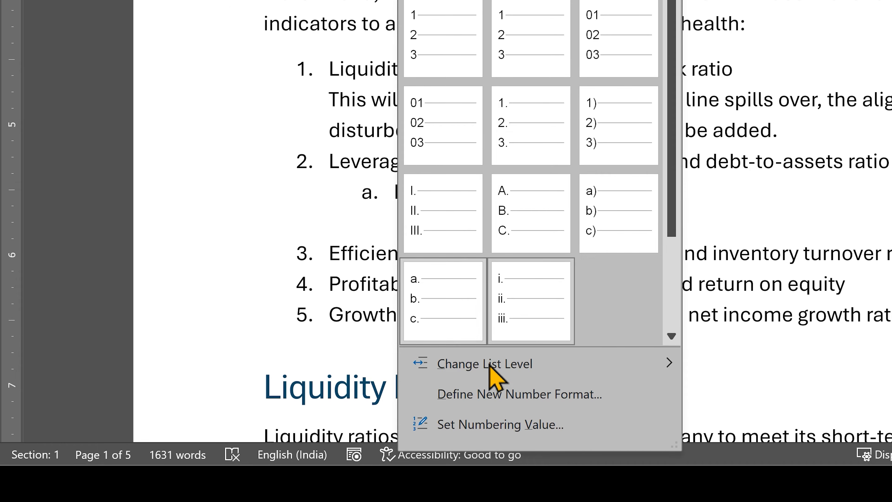
{"action": "left_click", "coordinate": [512, 404]}
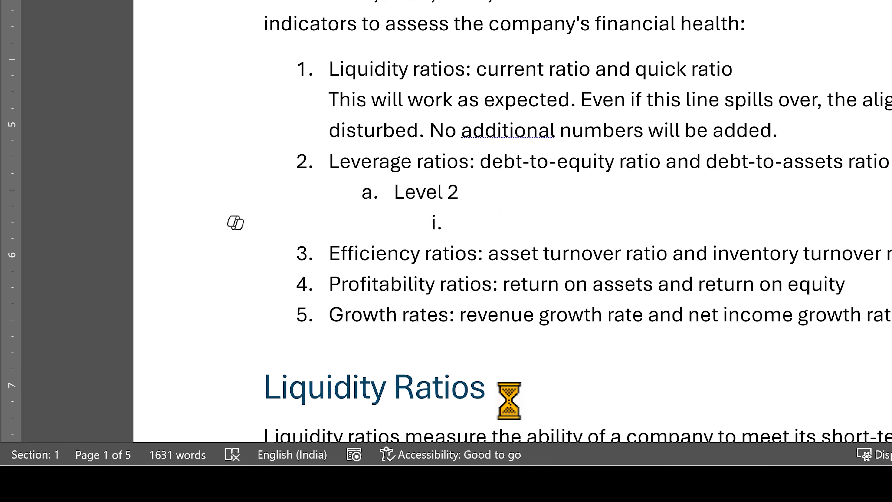
{"action": "left_click", "coordinate": [629, 165]}
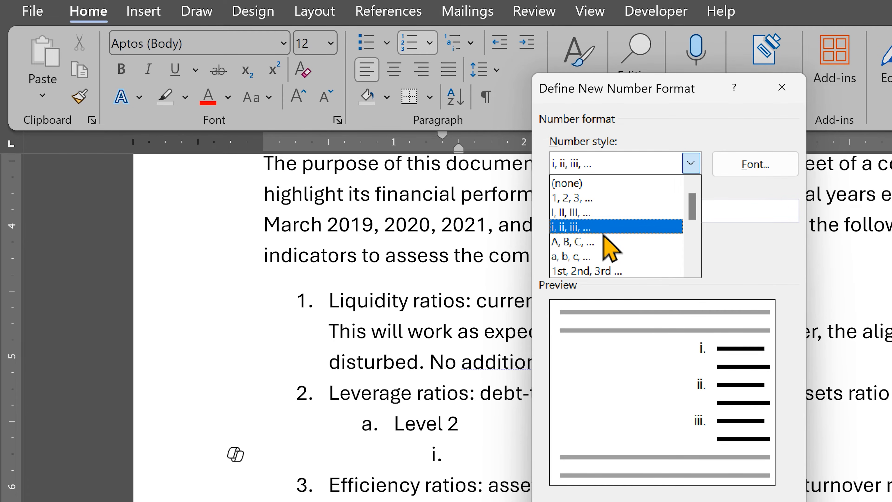
{"action": "scroll", "coordinate": [619, 257], "scroll_direction": "down", "scroll_amount": 5}
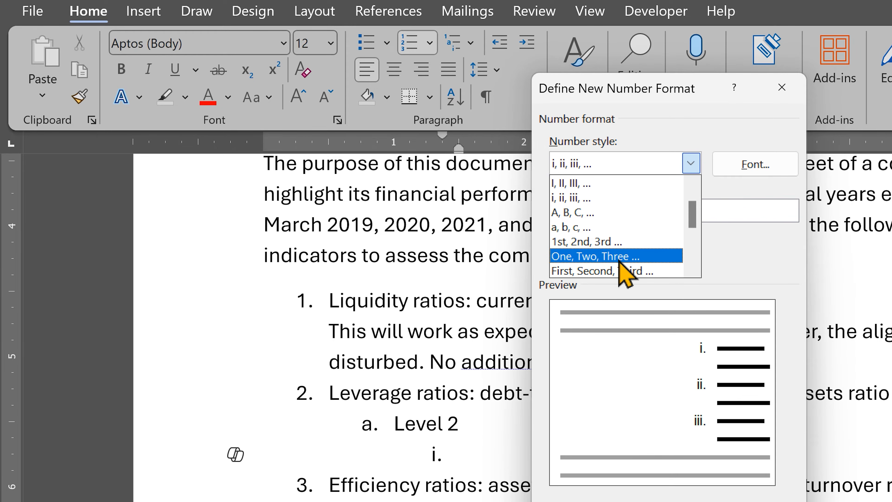
{"action": "scroll", "coordinate": [639, 270], "scroll_direction": "down", "scroll_amount": 3}
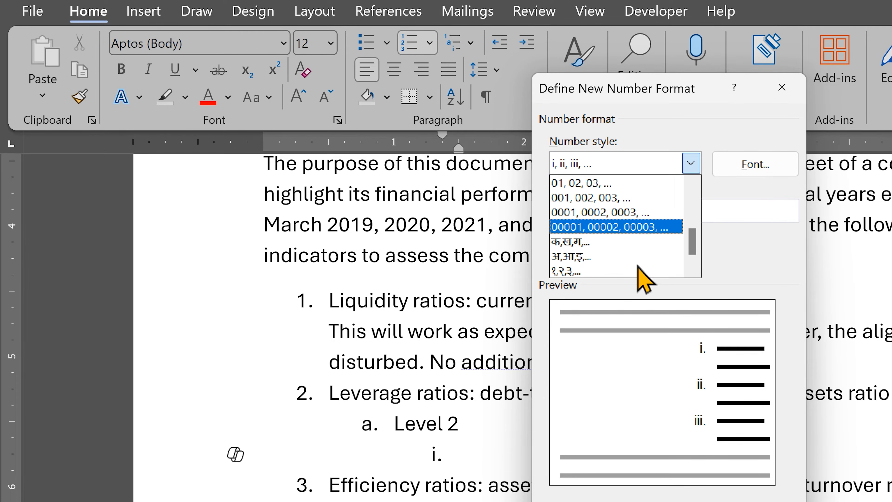
{"action": "scroll", "coordinate": [645, 280], "scroll_direction": "down", "scroll_amount": 1}
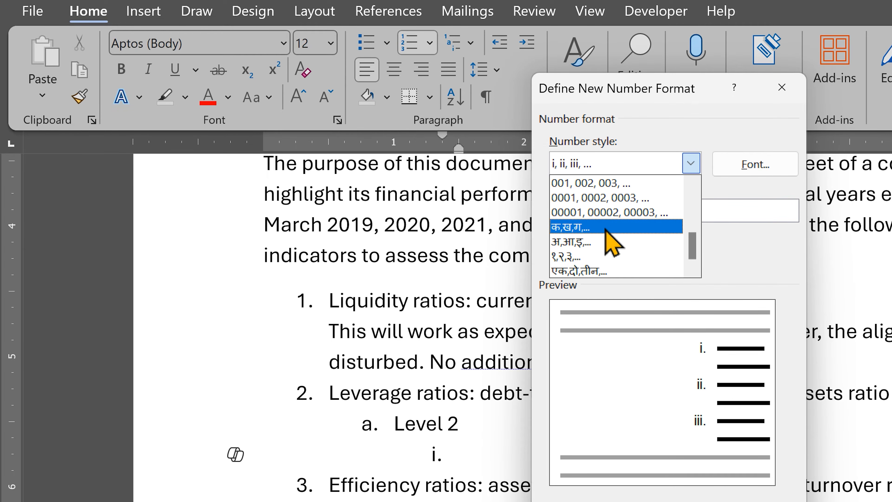
{"action": "left_click", "coordinate": [728, 259]}
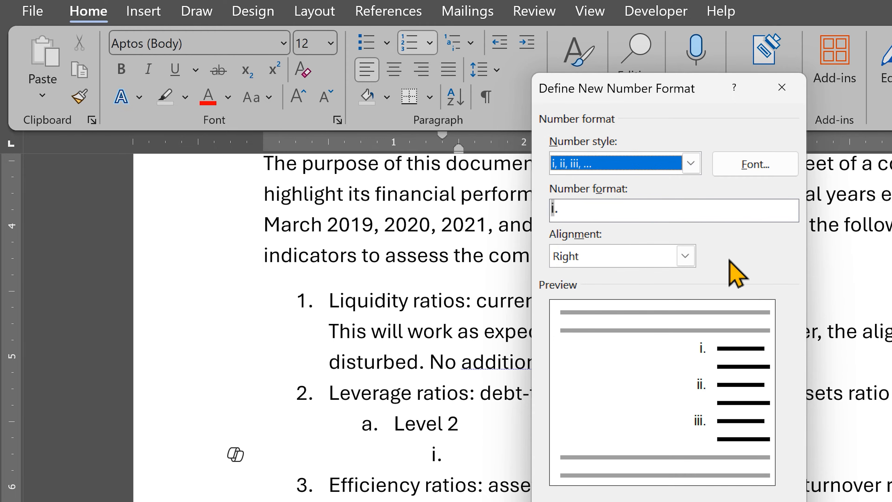
{"action": "left_click", "coordinate": [662, 259]}
{"action": "left_click", "coordinate": [718, 254]}
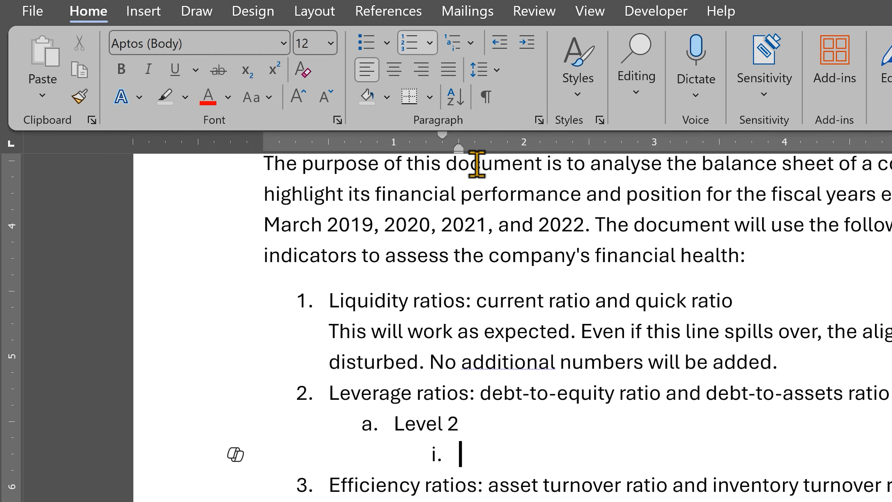
Step: Start defining a new multilevel list and set the level 1 number style to A, B, C, ..
{"action": "left_click", "coordinate": [470, 43]}
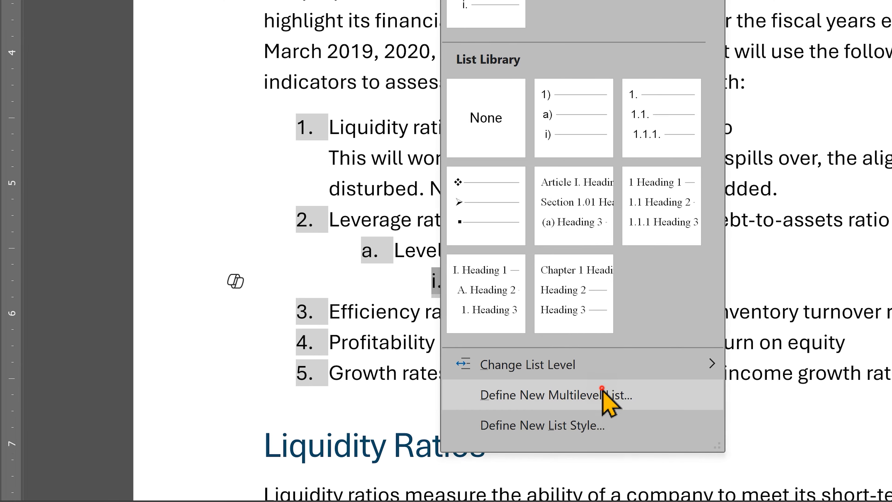
{"action": "left_click", "coordinate": [602, 395]}
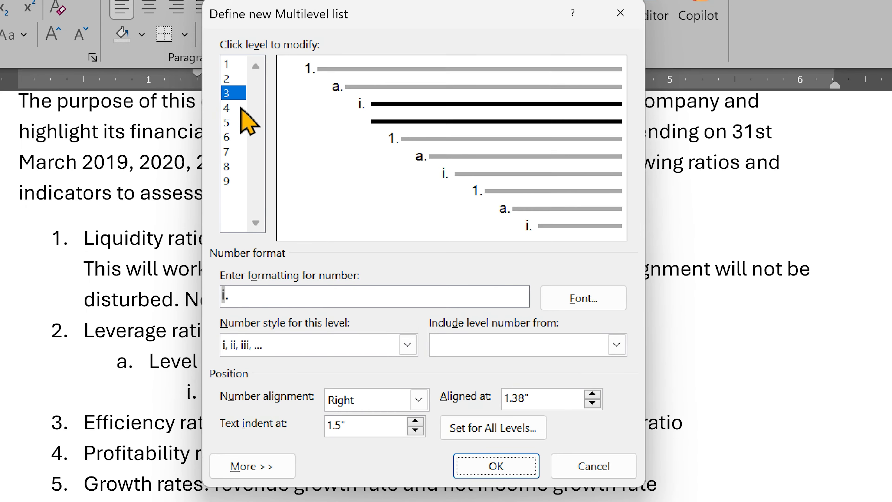
{"action": "left_click", "coordinate": [233, 64]}
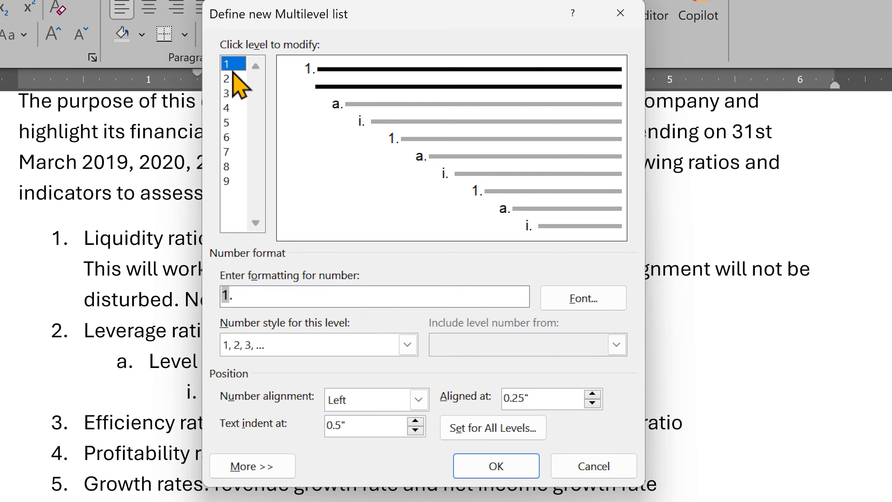
{"action": "left_click", "coordinate": [309, 353]}
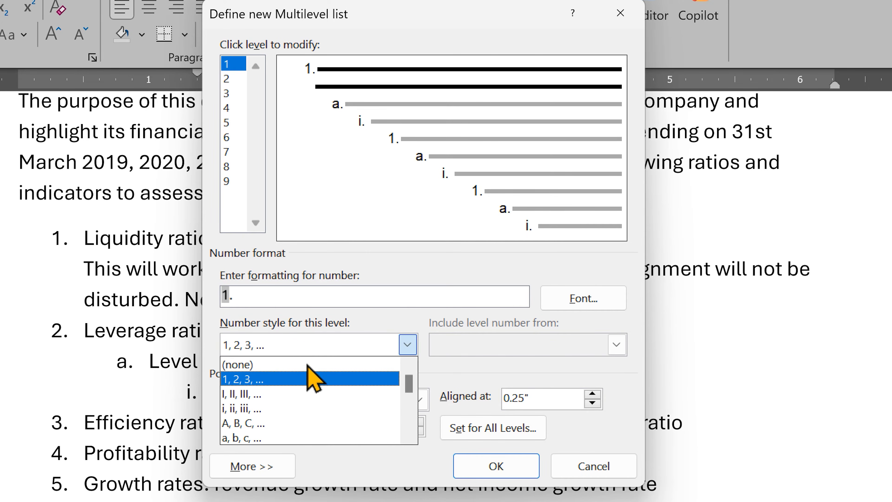
{"action": "left_click", "coordinate": [266, 414]}
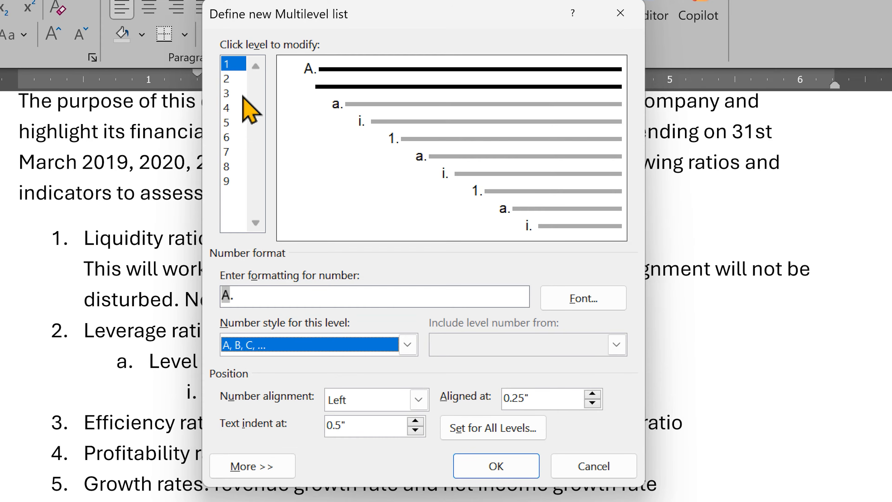
Step: Set the level 2 number style to 1, 2, 3, ..., keep level 3 as i, ii, iii, ..., and apply the multilevel list
{"action": "left_click", "coordinate": [239, 81]}
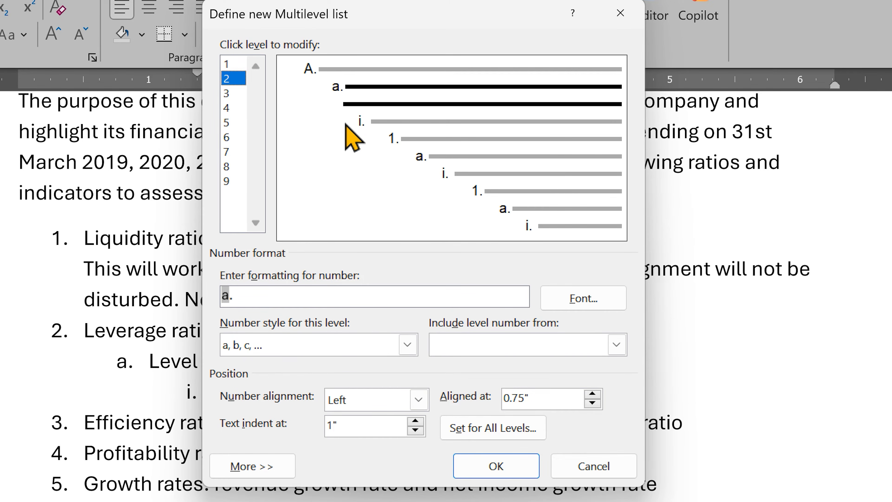
{"action": "left_click", "coordinate": [302, 350]}
{"action": "left_click", "coordinate": [273, 380]}
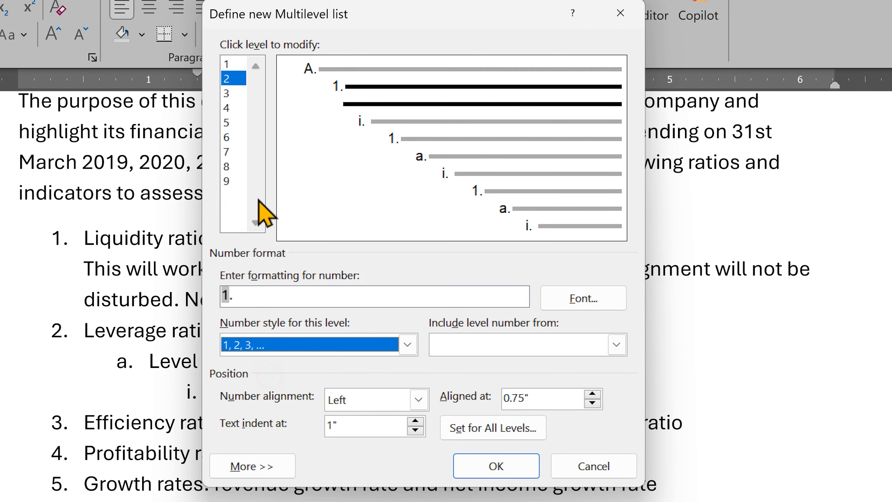
{"action": "left_click", "coordinate": [235, 94]}
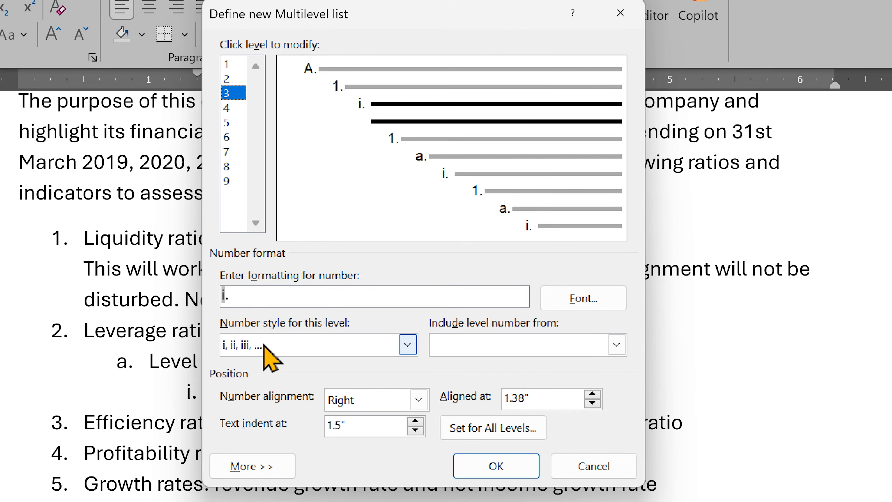
{"action": "left_click", "coordinate": [467, 467]}
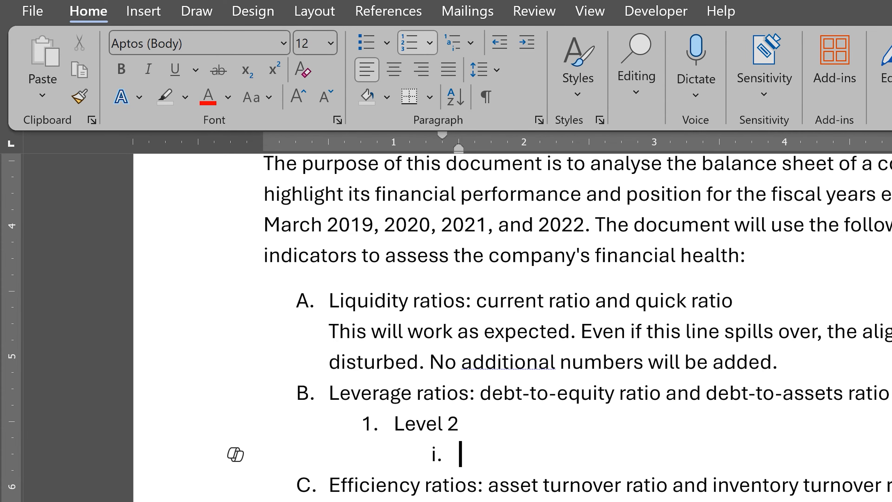
Step: Go to the end of the document and reveal the formatting details of the empty last paragraph
{"action": "key", "text": "ctrl+End"}
{"action": "key", "text": "shift+F1"}
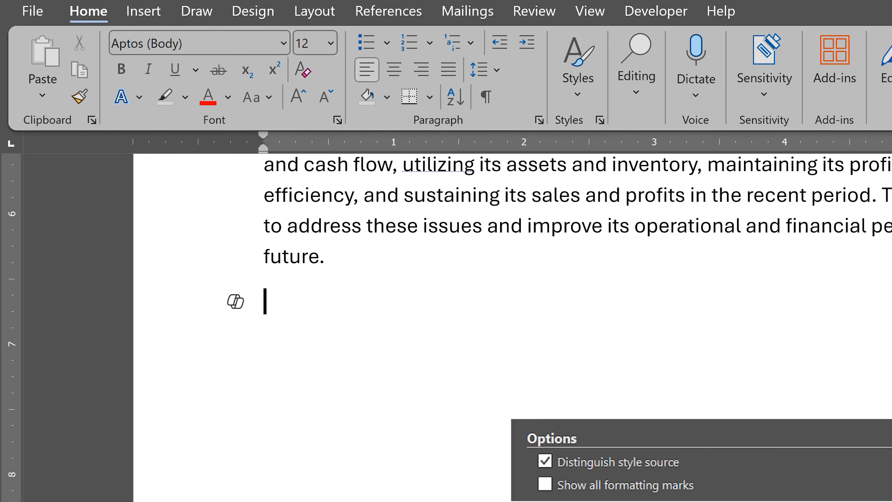
{"action": "type", "text": "1. Level 2"}
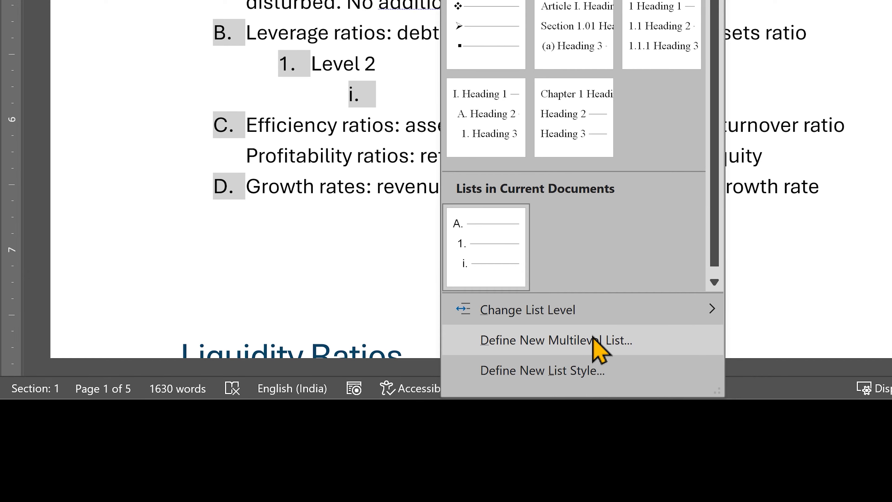
Step: Define a new list style from the ratio list with a blue theme colour for the 1st level
{"action": "left_click", "coordinate": [593, 340]}
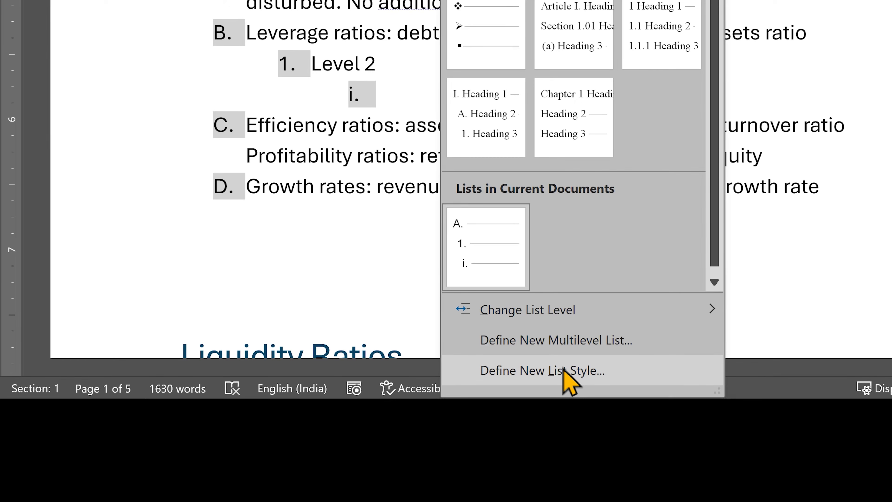
{"action": "left_click", "coordinate": [564, 370]}
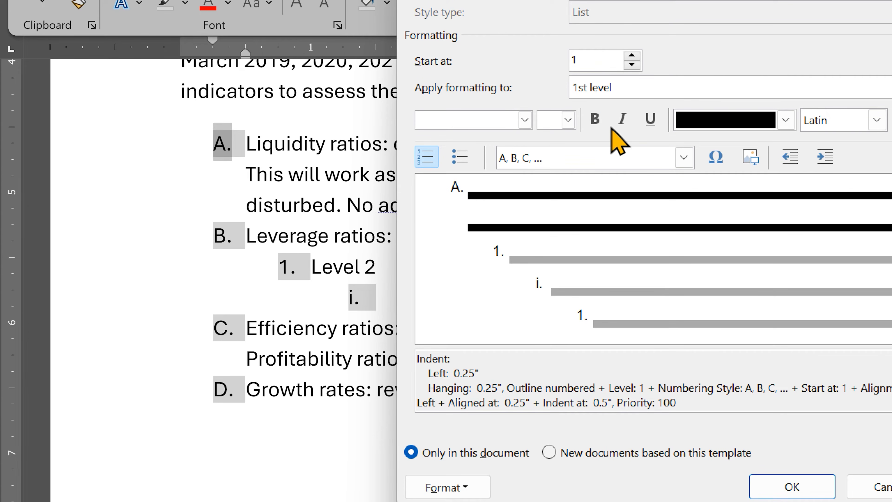
{"action": "left_click", "coordinate": [734, 122]}
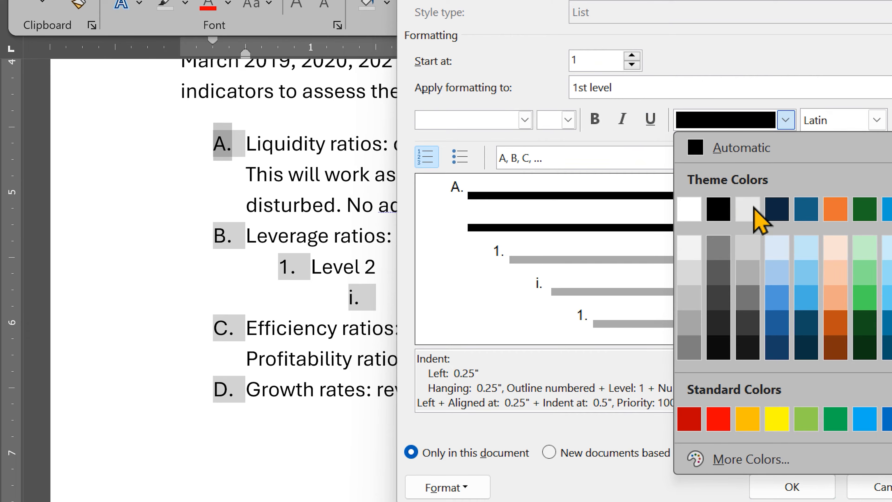
{"action": "left_click", "coordinate": [776, 329]}
{"action": "left_click", "coordinate": [779, 487]}
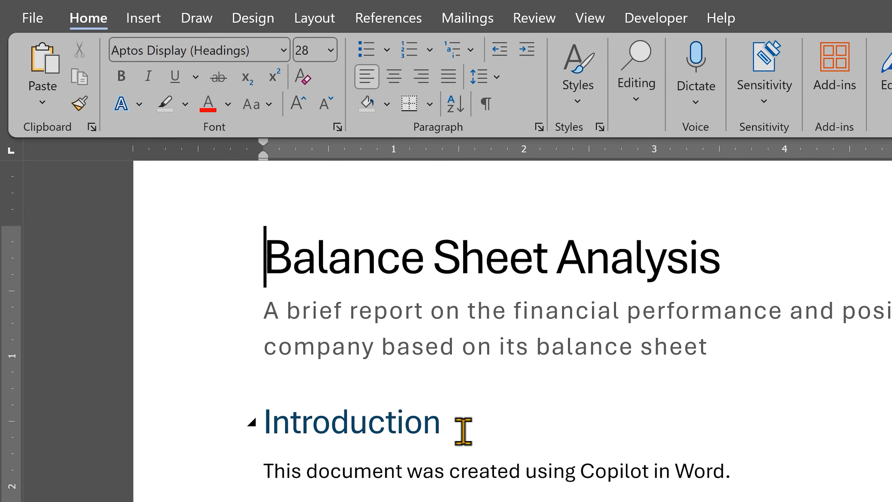
Step: Check which style is applied to the "Introduction" heading
{"action": "left_click", "coordinate": [463, 429]}
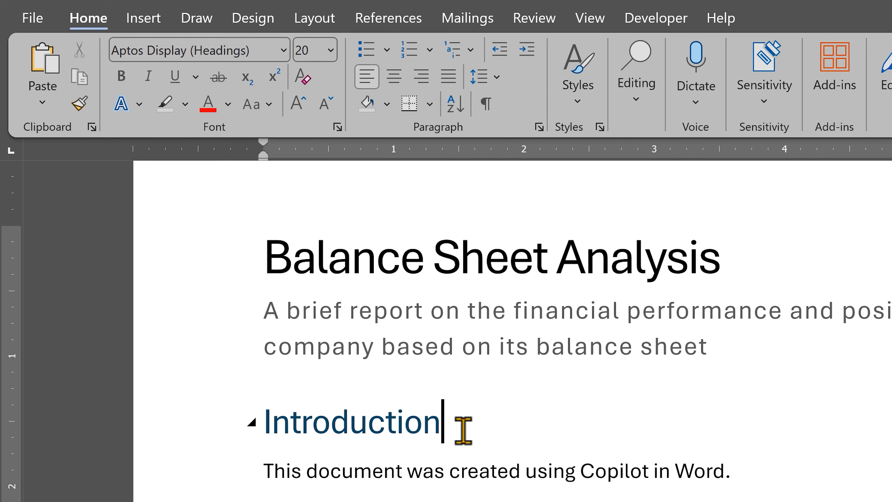
{"action": "left_click", "coordinate": [577, 102]}
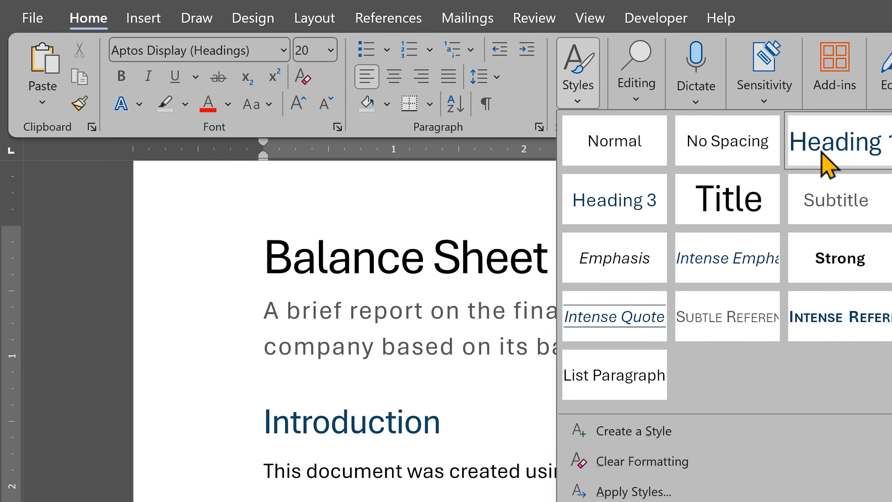
{"action": "left_click", "coordinate": [483, 477]}
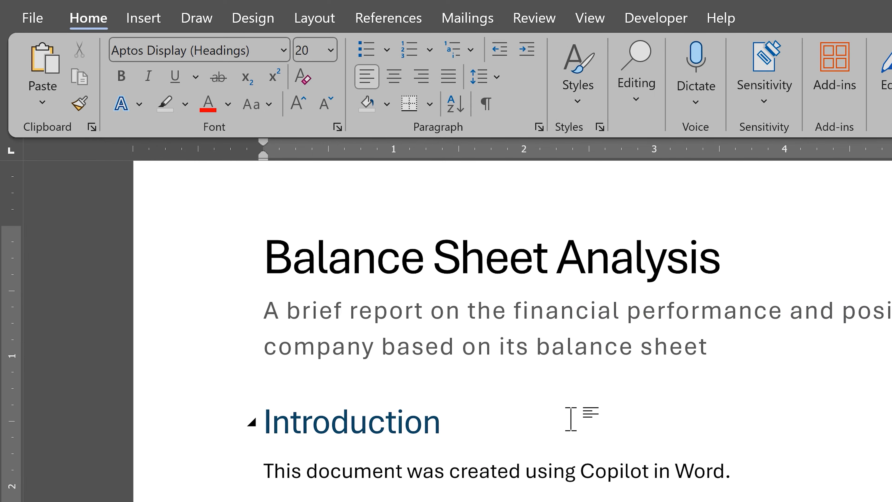
Step: Show the Navigation pane listing the document's headings
{"action": "left_click", "coordinate": [593, 20]}
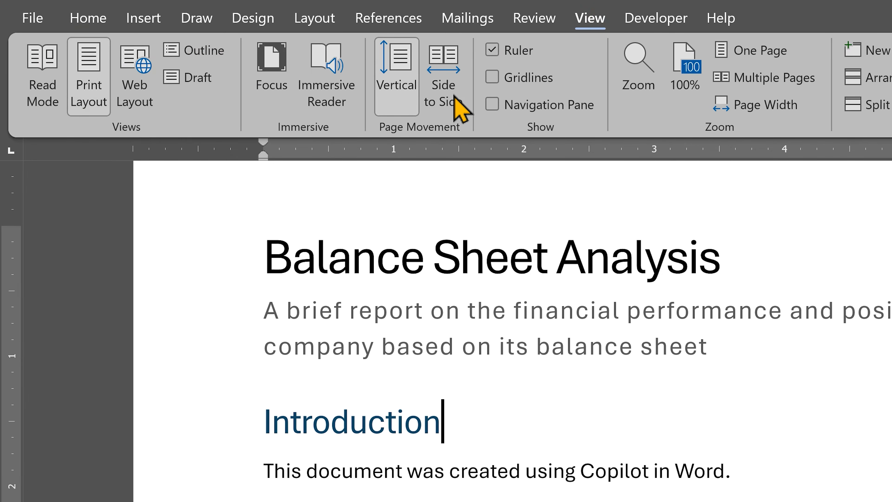
{"action": "left_click", "coordinate": [493, 105]}
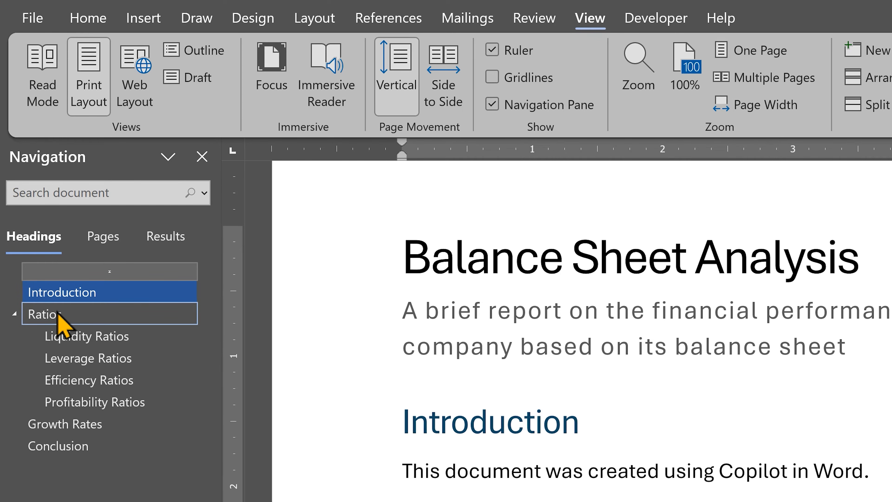
Step: Number all the document's headings by applying the "1 Heading 1, 1.1 Heading 2, 1.1.1 Heading 3" multilevel list from the Liquidity Ratios heading
{"action": "left_click", "coordinate": [73, 321]}
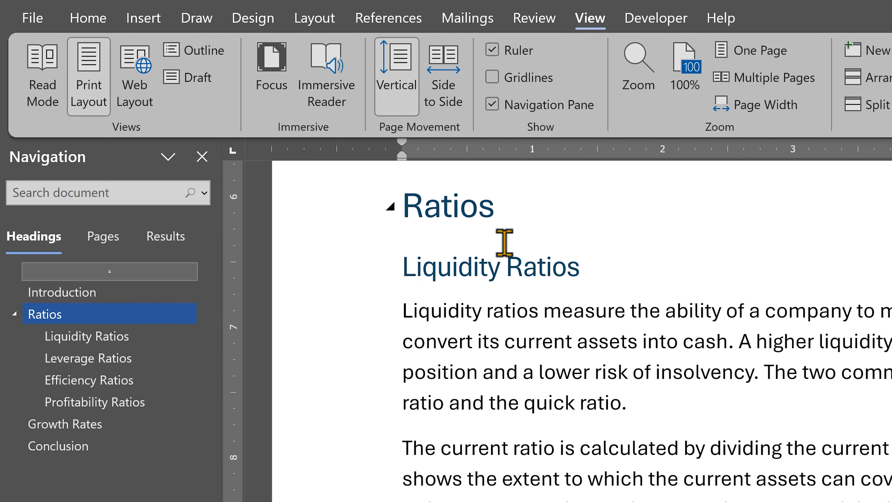
{"action": "left_click", "coordinate": [457, 270]}
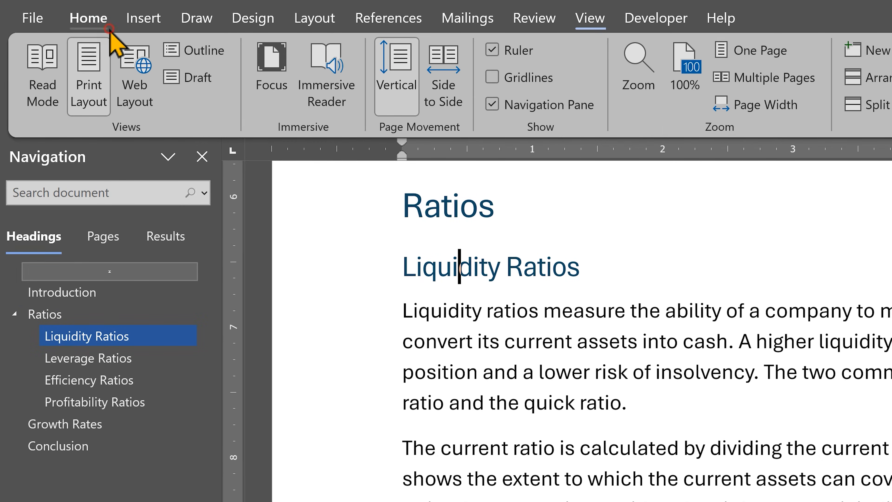
{"action": "left_click", "coordinate": [101, 24]}
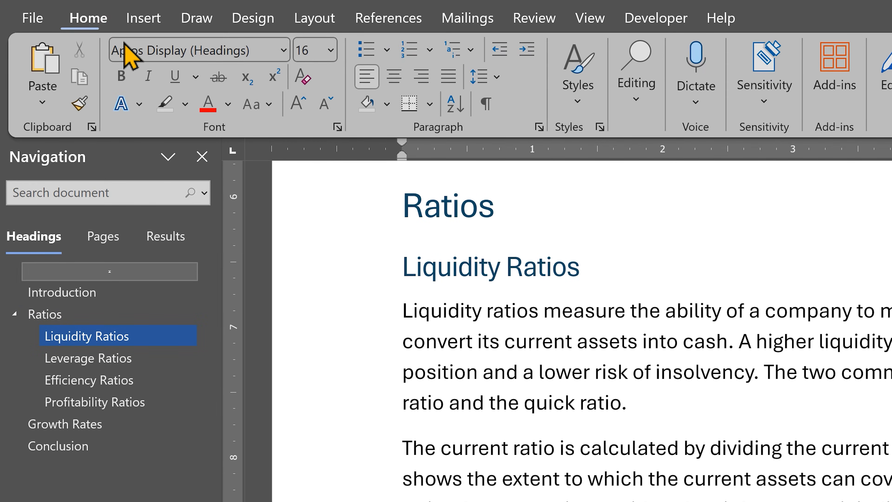
{"action": "left_click", "coordinate": [467, 56]}
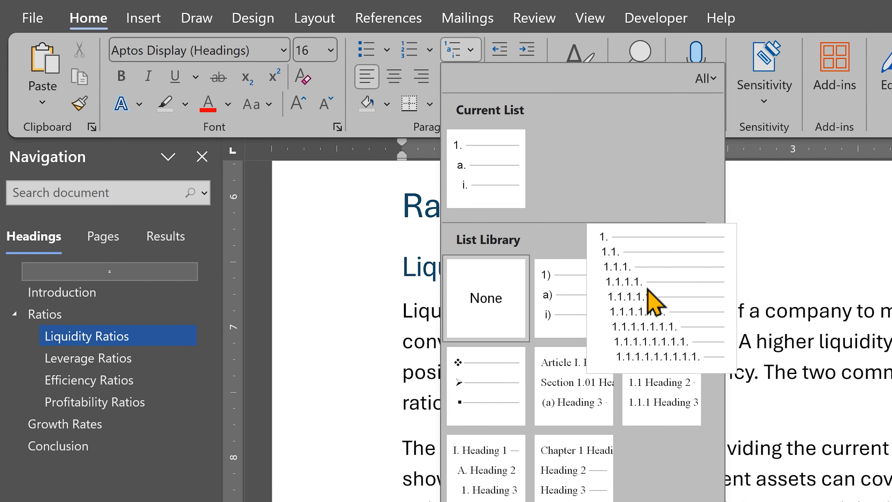
{"action": "mouse_move", "coordinate": [481, 411]}
{"action": "mouse_move", "coordinate": [568, 409]}
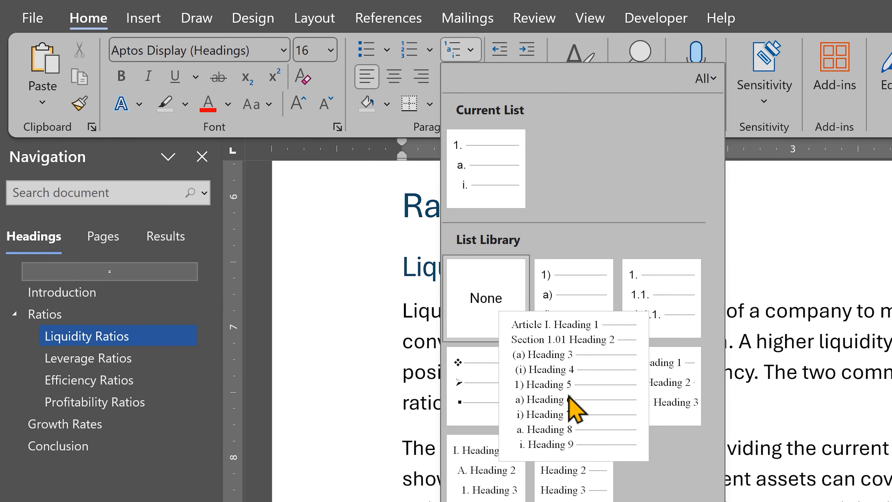
{"action": "mouse_move", "coordinate": [628, 395]}
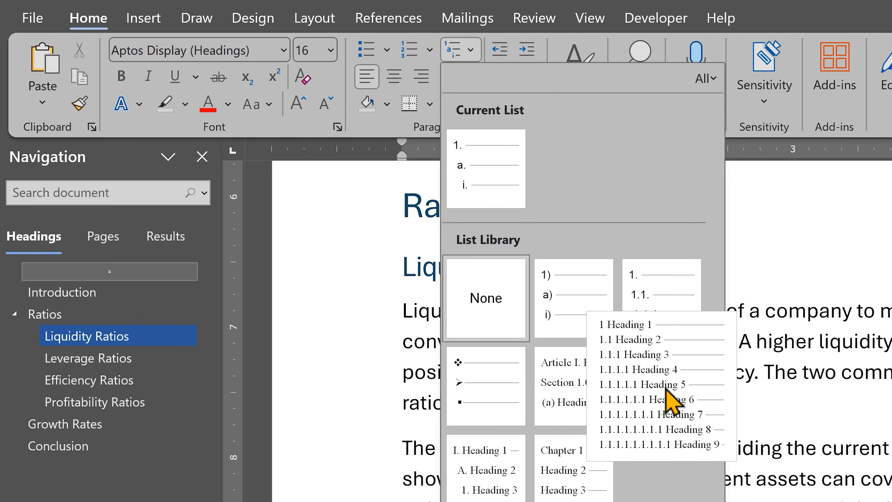
{"action": "left_click", "coordinate": [666, 390]}
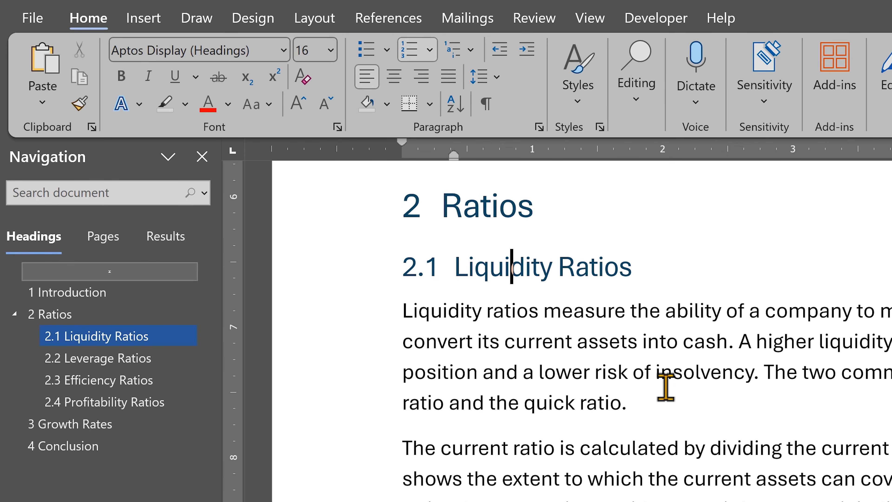
Step: Move the Growth Rates section so that it sits before the Ratios section
{"action": "left_click", "coordinate": [75, 422]}
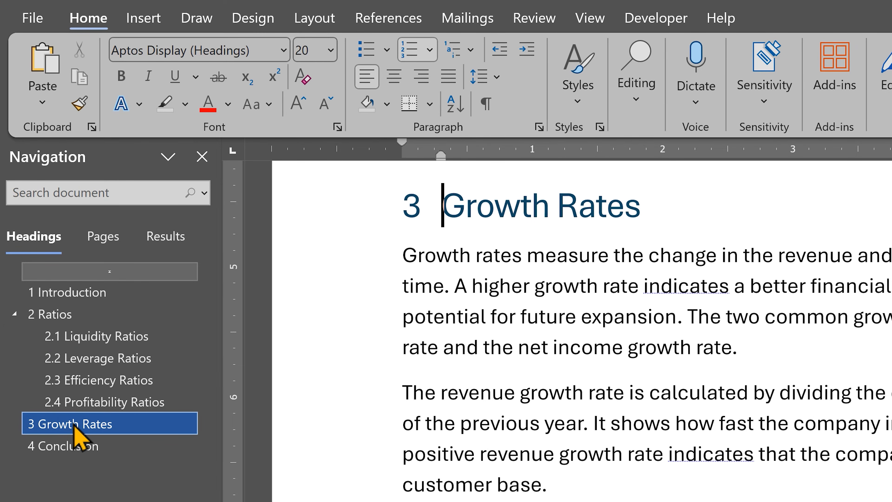
{"action": "left_click_drag", "start_coordinate": [75, 422], "coordinate": [75, 316]}
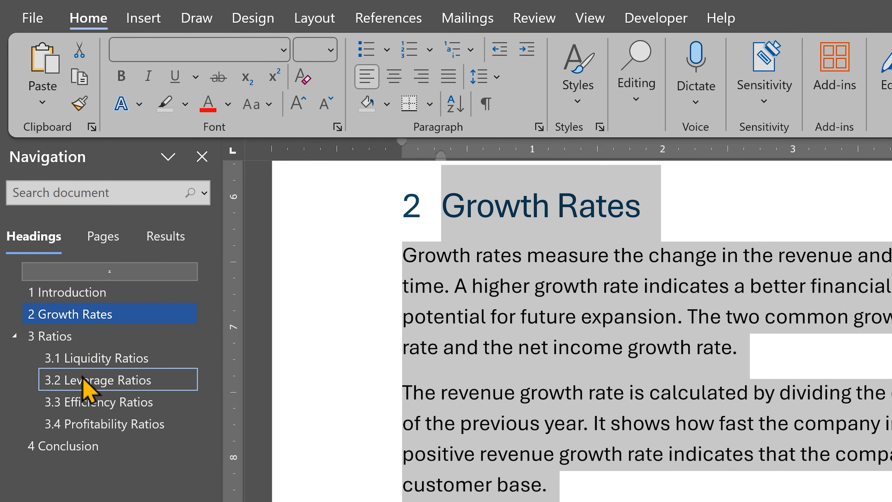
Step: Apply the Heading 3 style to the Leverage Ratios heading
{"action": "left_click", "coordinate": [92, 386]}
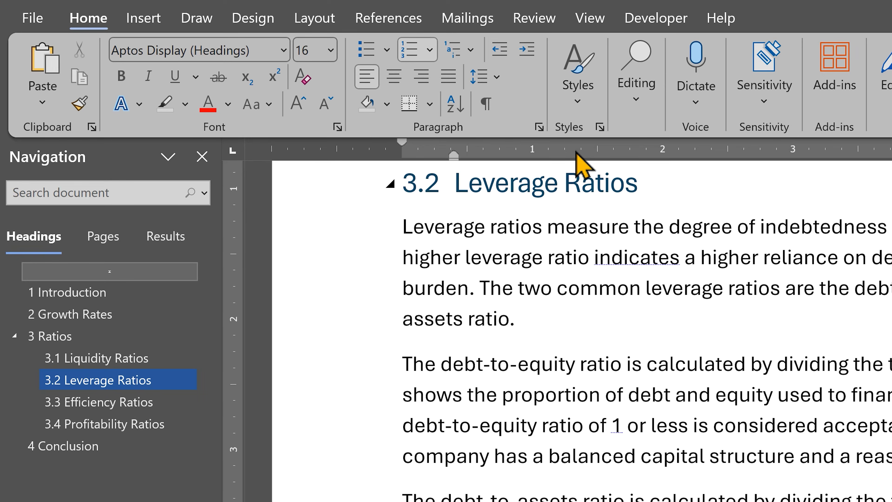
{"action": "left_click", "coordinate": [585, 105]}
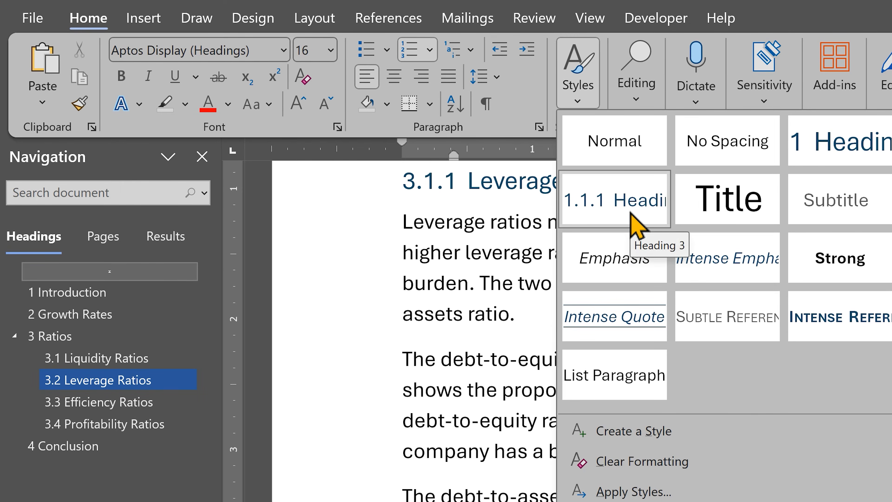
{"action": "left_click", "coordinate": [637, 224]}
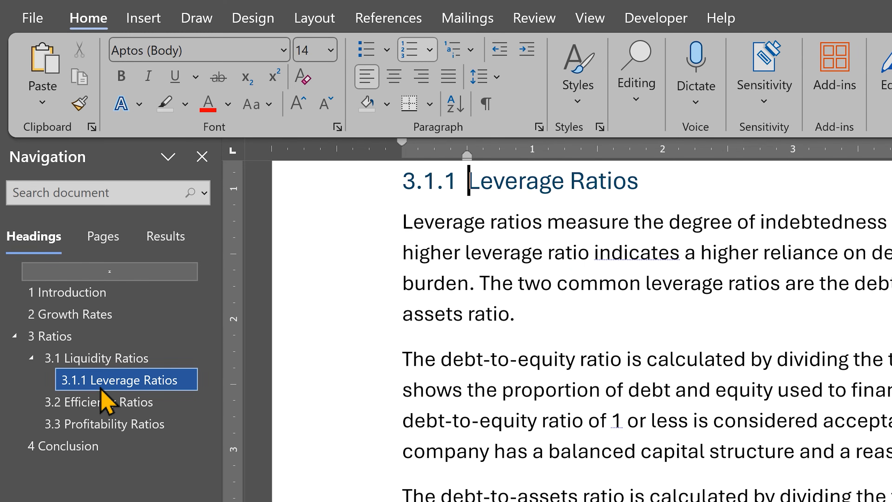
Step: Add a new line reading "Level 3" below the Leverage Ratios heading and give it the Heading 3 style
{"action": "left_click", "coordinate": [704, 174]}
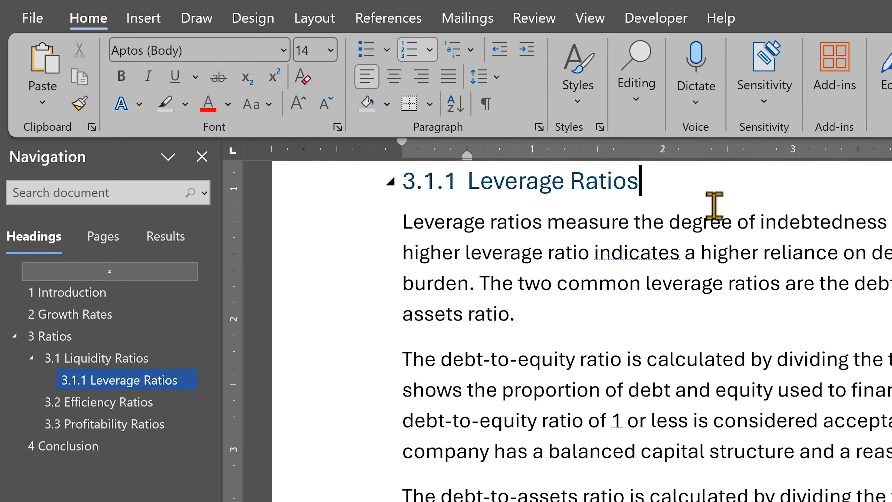
{"action": "key", "text": "Return"}
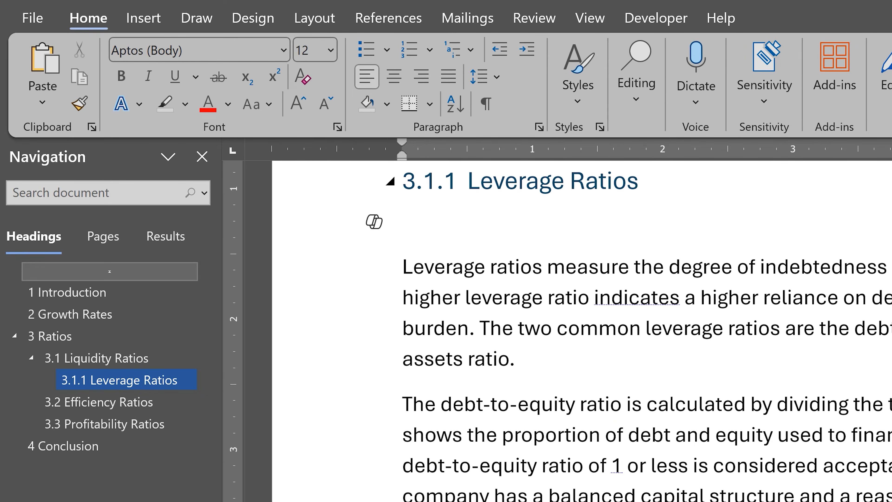
{"action": "type", "text": "level 2"}
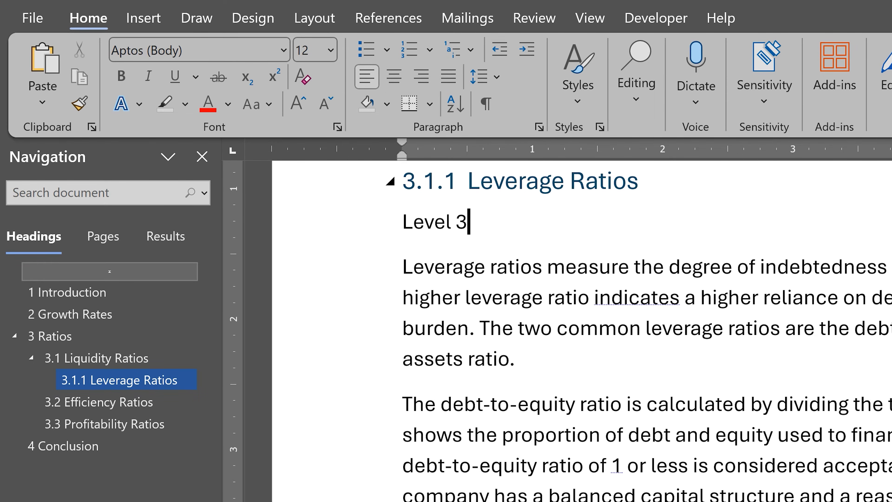
{"action": "left_click", "coordinate": [572, 110]}
{"action": "left_click", "coordinate": [608, 197]}
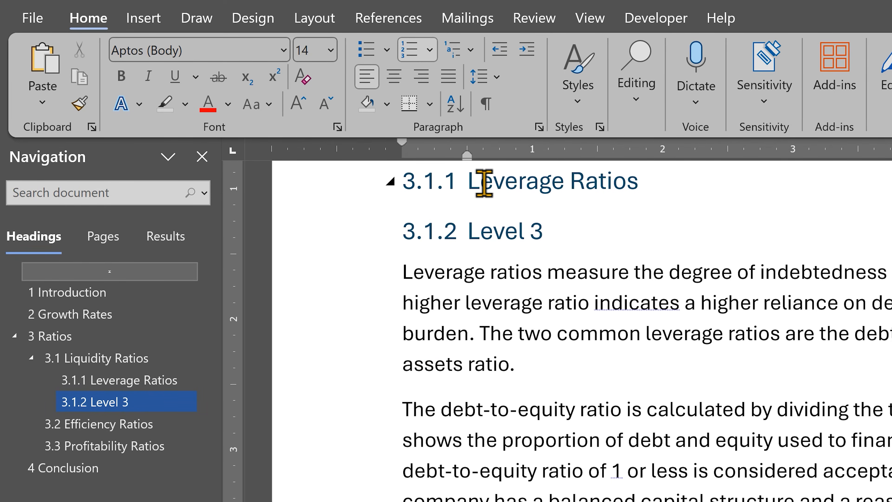
Step: Define a new multilevel list from the Introduction heading with the prefix "Ch " before the level 1 number
{"action": "left_click", "coordinate": [159, 292]}
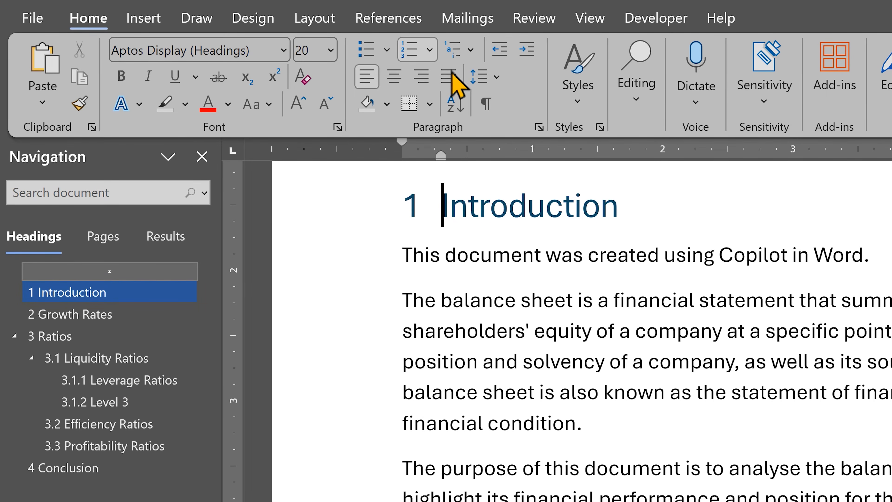
{"action": "left_click", "coordinate": [468, 51]}
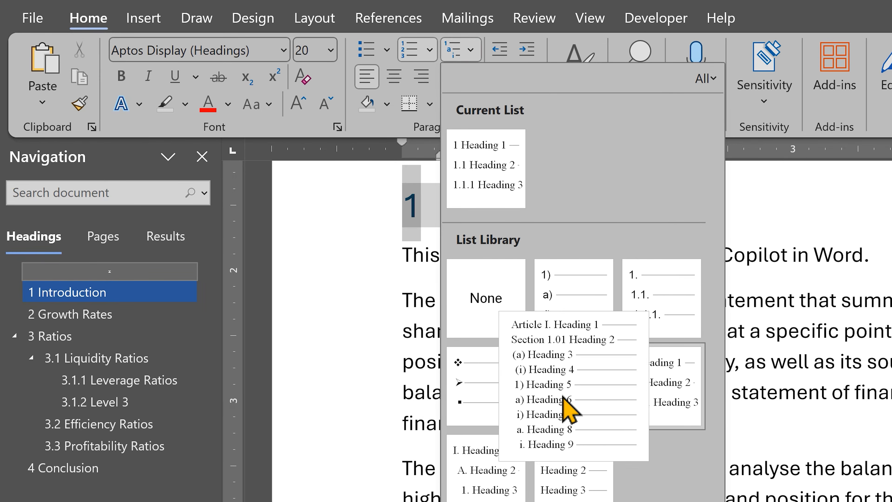
{"action": "left_click", "coordinate": [565, 500]}
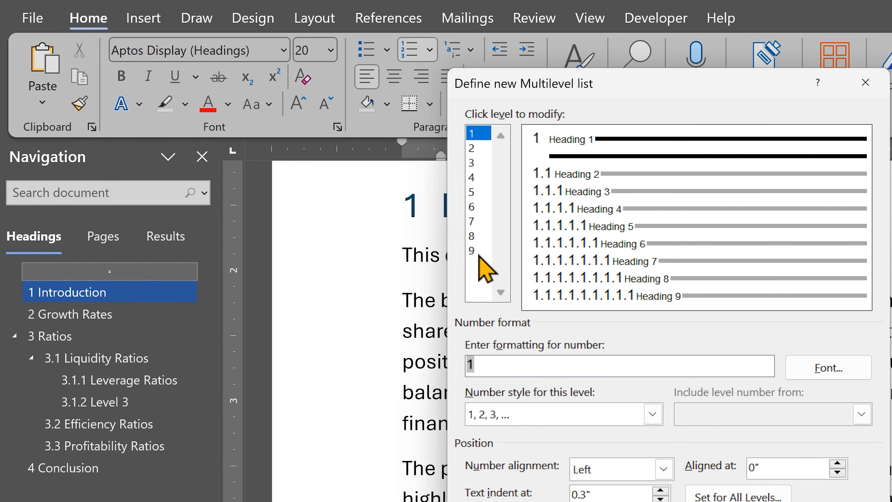
{"action": "left_click", "coordinate": [480, 367]}
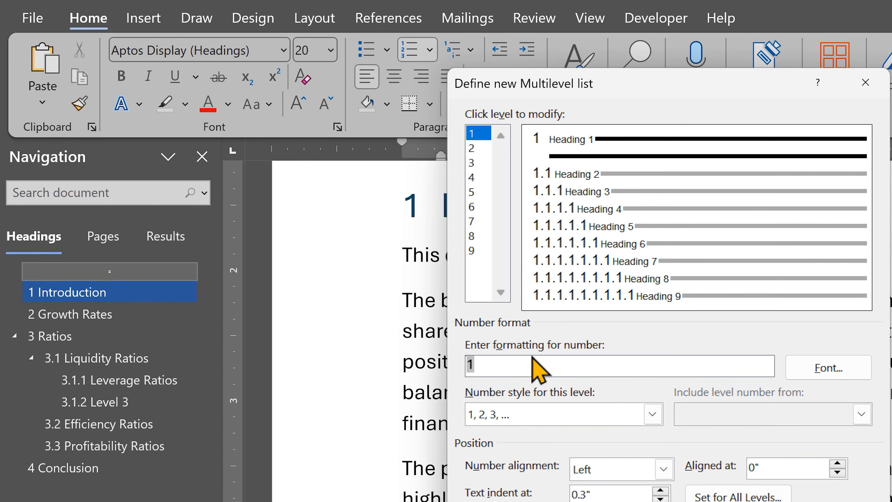
{"action": "type", "text": "Ch"}
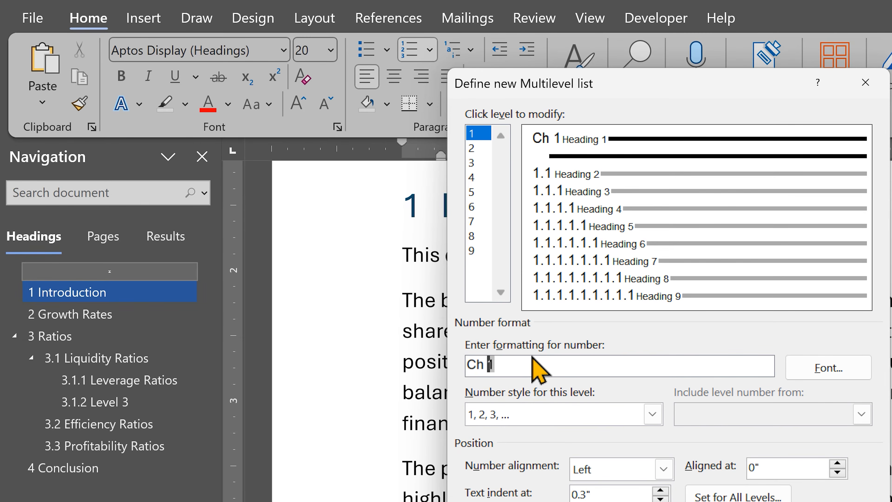
{"action": "key", "text": "Return"}
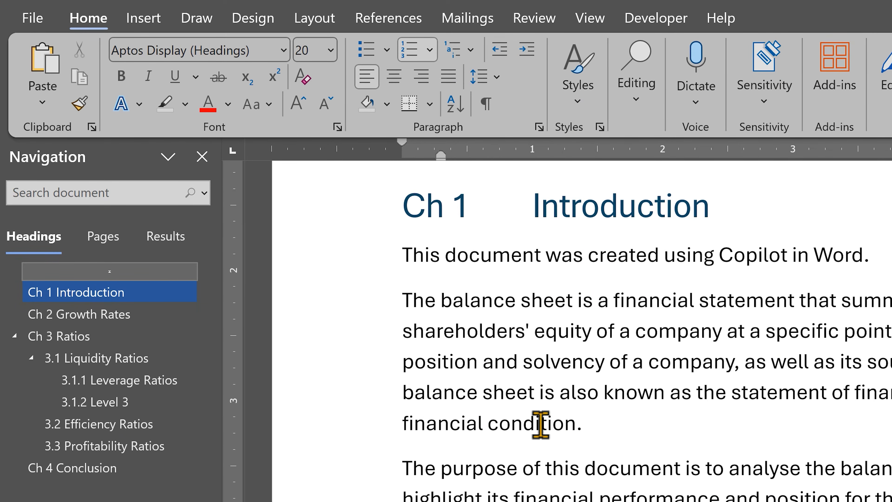
{"action": "left_click", "coordinate": [591, 427]}
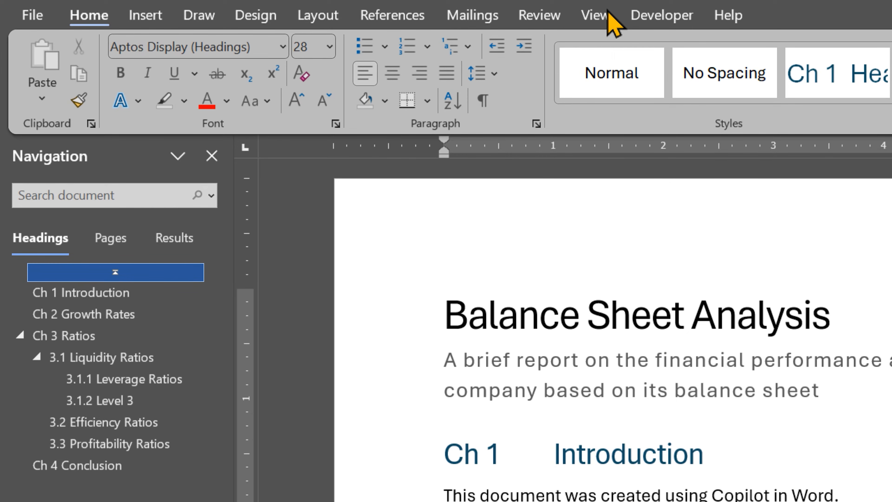
{"action": "left_click", "coordinate": [145, 15]}
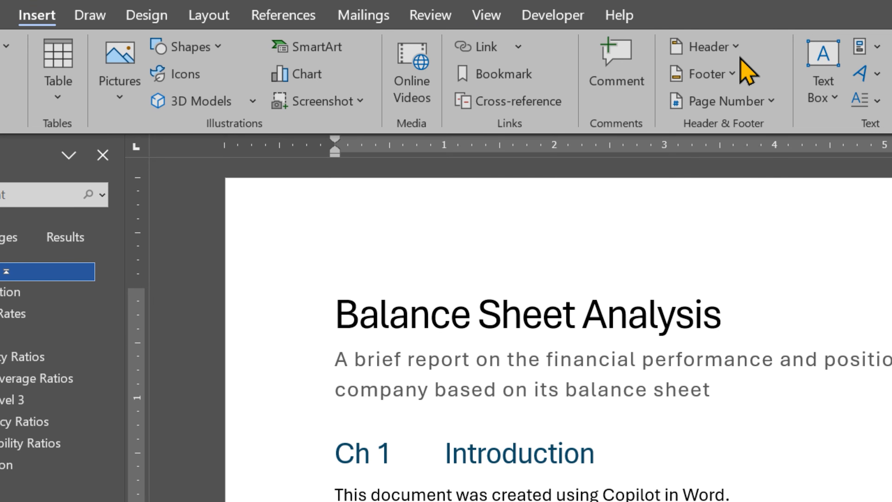
{"action": "left_click", "coordinate": [733, 49]}
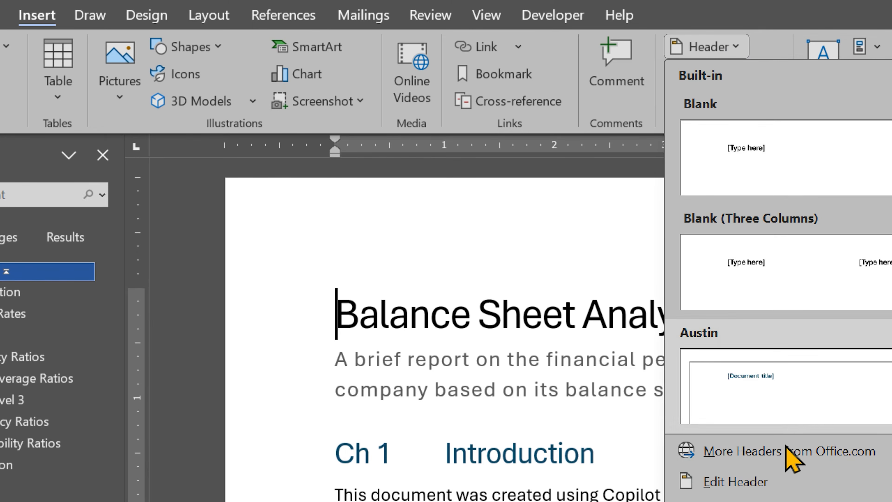
{"action": "left_click", "coordinate": [536, 407]}
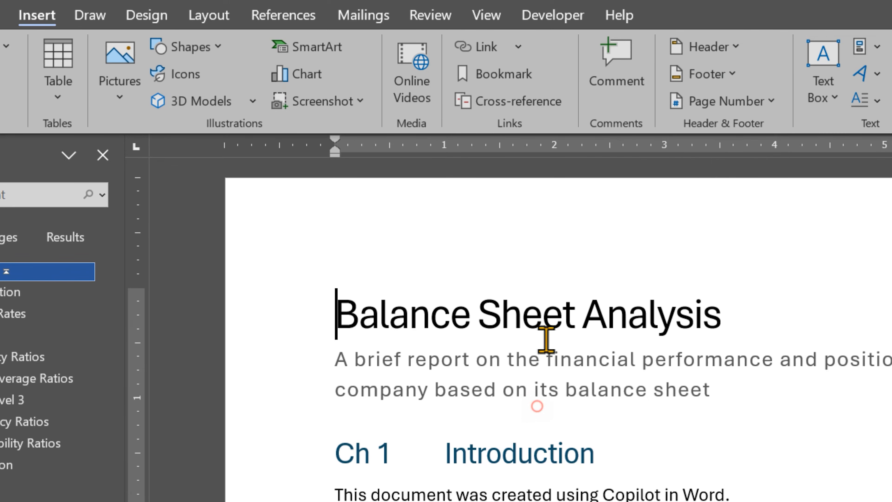
Step: Open the first page's header for editing and enter the text "Page number "
{"action": "left_click", "coordinate": [558, 229]}
{"action": "double_click", "coordinate": [559, 229]}
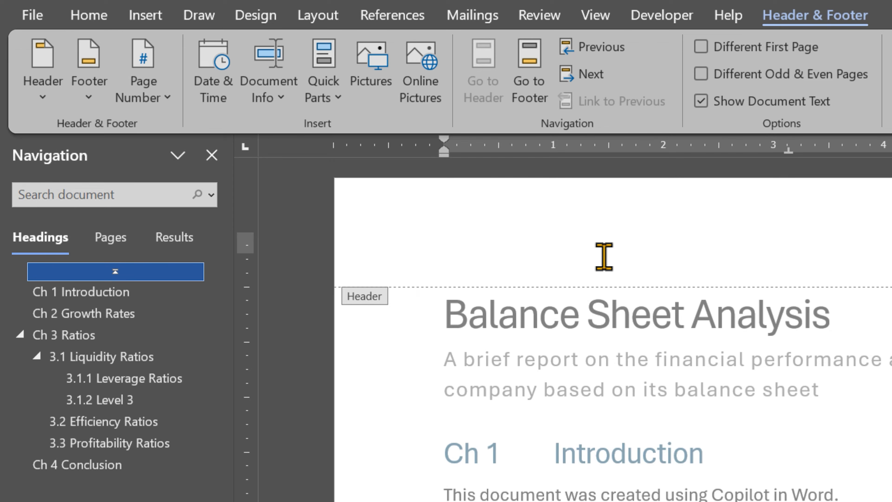
{"action": "type", "text": "Page number"}
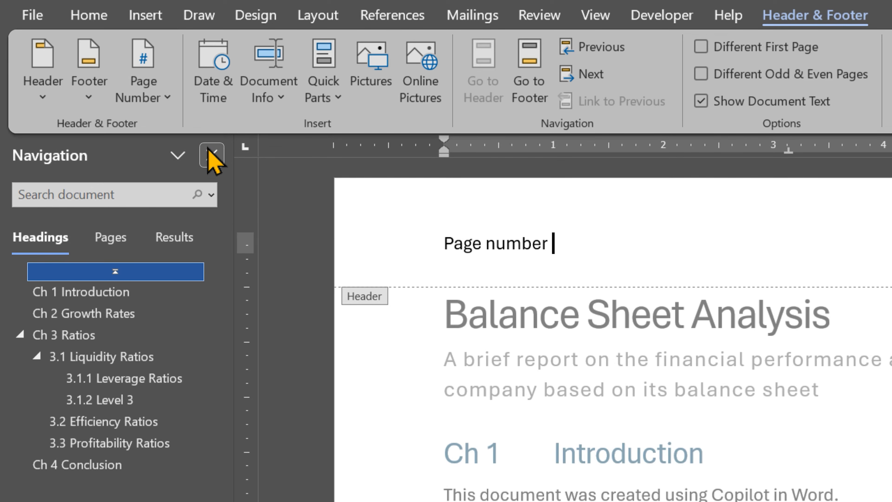
Step: Try inserting the Plain Number 1 page number at the top of the page
{"action": "left_click", "coordinate": [127, 95]}
{"action": "mouse_move", "coordinate": [178, 135]}
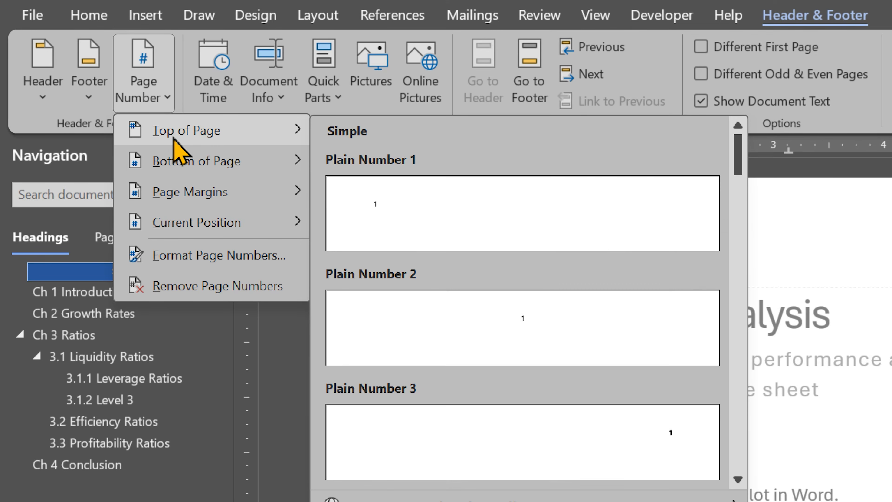
{"action": "left_click", "coordinate": [435, 213]}
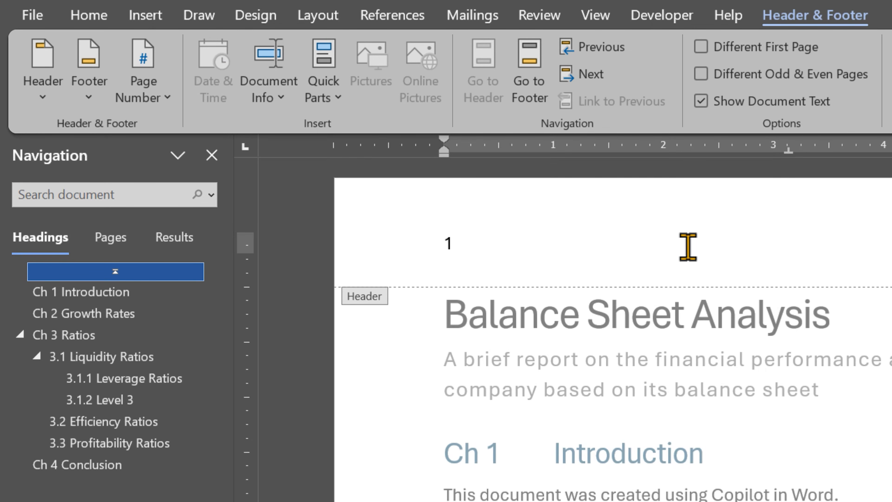
Step: Restore the header text "Page number " and insert a Plain Number page number after it at the current position
{"action": "type", "text": "Page number"}
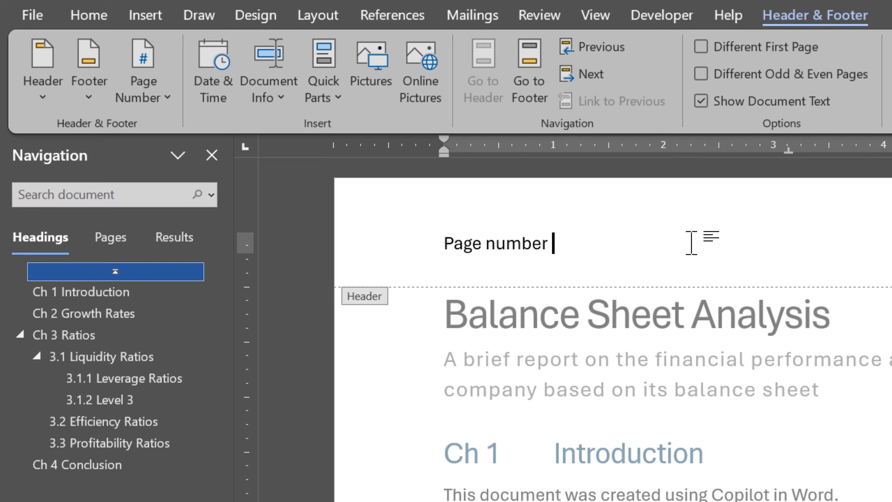
{"action": "left_click", "coordinate": [152, 107]}
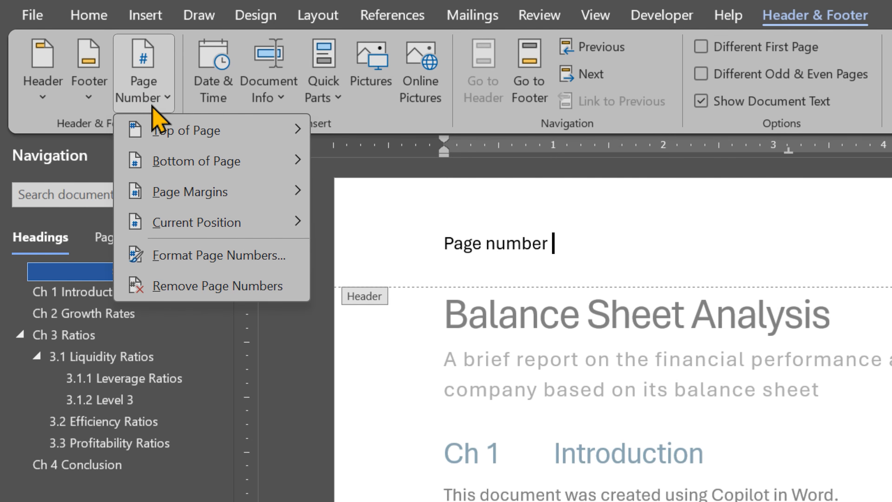
{"action": "mouse_move", "coordinate": [218, 225]}
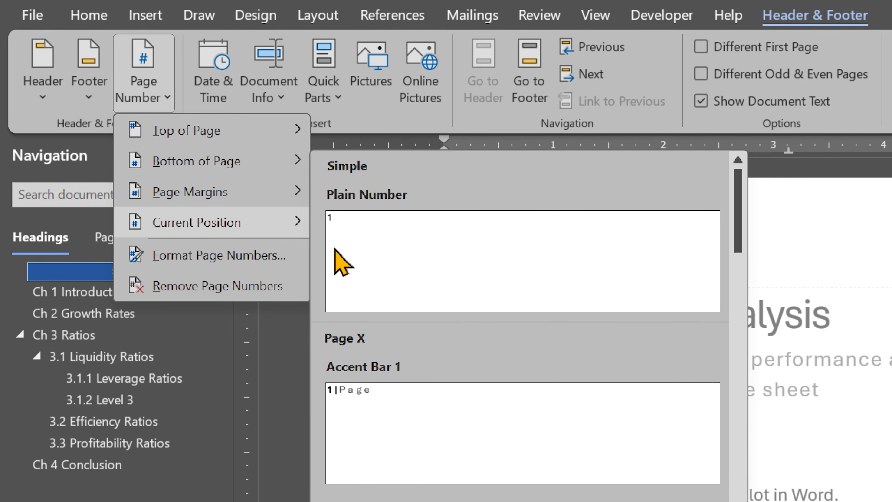
{"action": "left_click", "coordinate": [393, 260]}
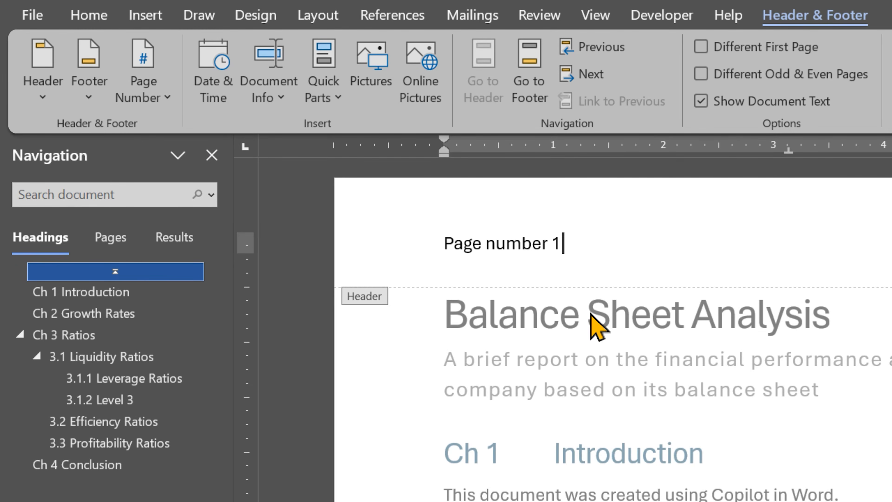
{"action": "left_click", "coordinate": [555, 244]}
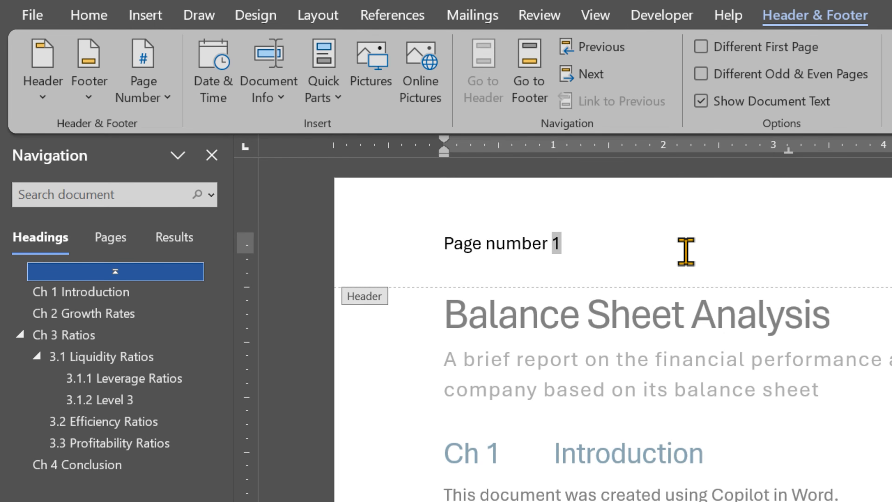
Step: Check the page number in the second page's header and close header editing
{"action": "scroll", "coordinate": [663, 375], "scroll_direction": "down", "scroll_amount": 2}
{"action": "scroll", "coordinate": [662, 373], "scroll_direction": "down", "scroll_amount": 10}
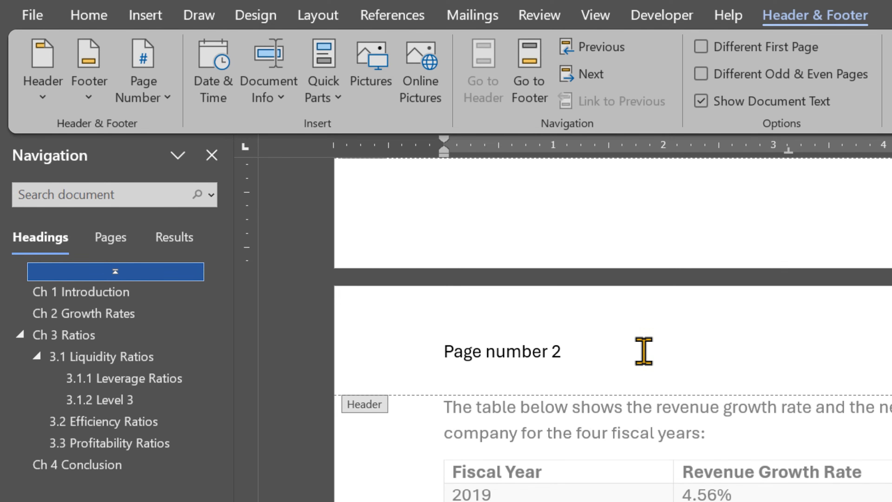
{"action": "double_click", "coordinate": [686, 452]}
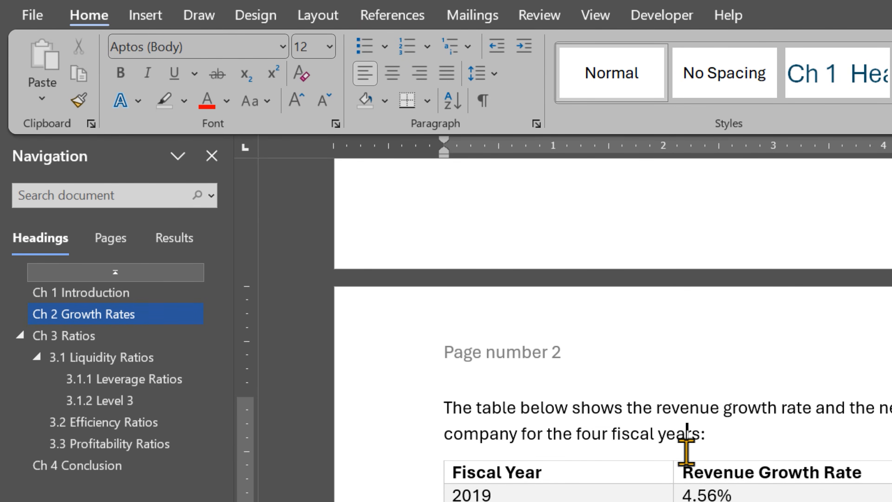
{"action": "scroll", "coordinate": [692, 447], "scroll_direction": "up", "scroll_amount": 10}
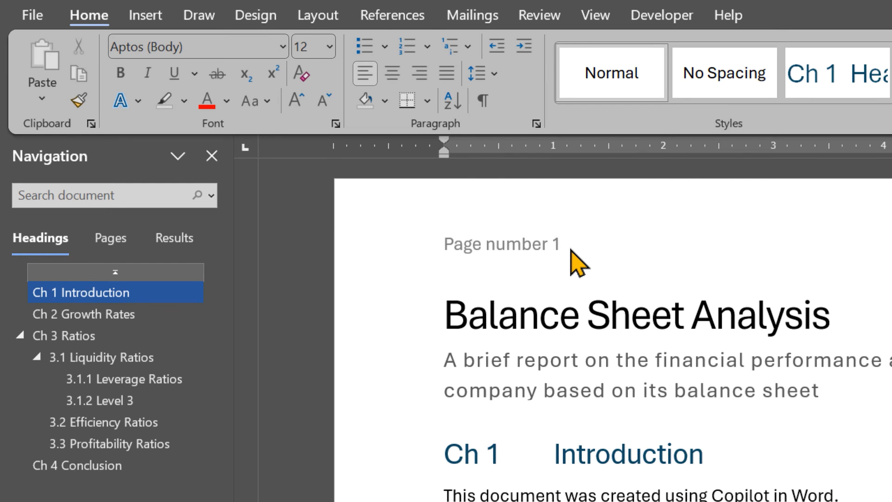
Step: Reopen the first page's header for editing and turn on Different First Page
{"action": "left_click", "coordinate": [562, 268]}
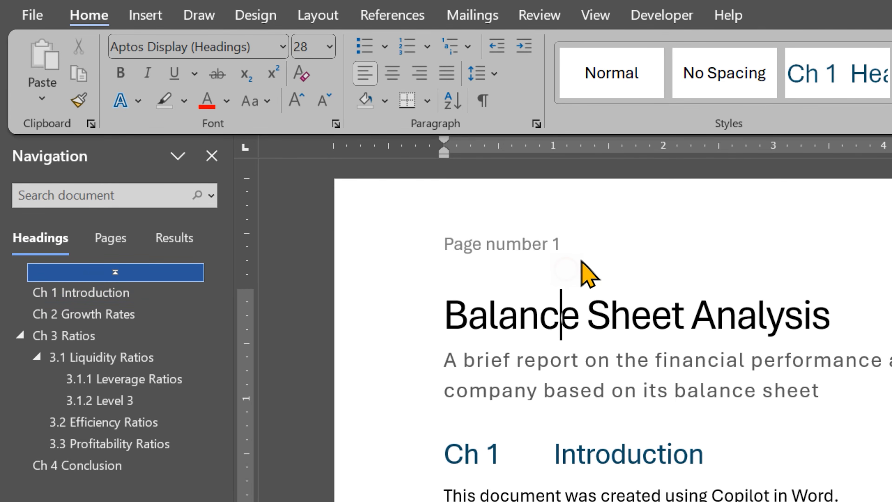
{"action": "left_click", "coordinate": [602, 239]}
{"action": "double_click", "coordinate": [603, 239]}
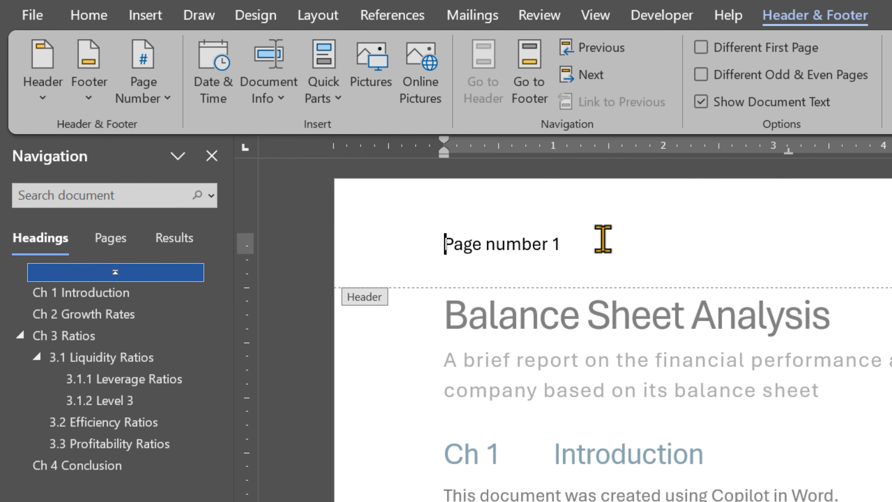
{"action": "left_click", "coordinate": [789, 50]}
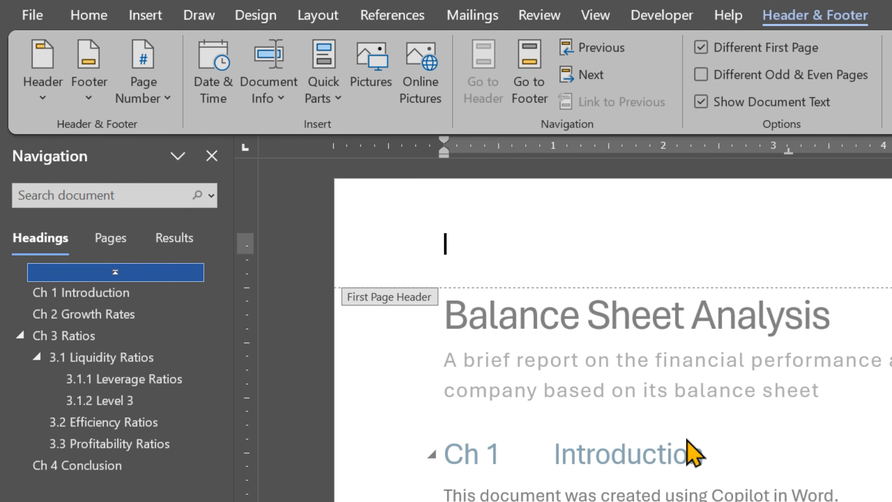
{"action": "scroll", "coordinate": [694, 453], "scroll_direction": "down", "scroll_amount": 10}
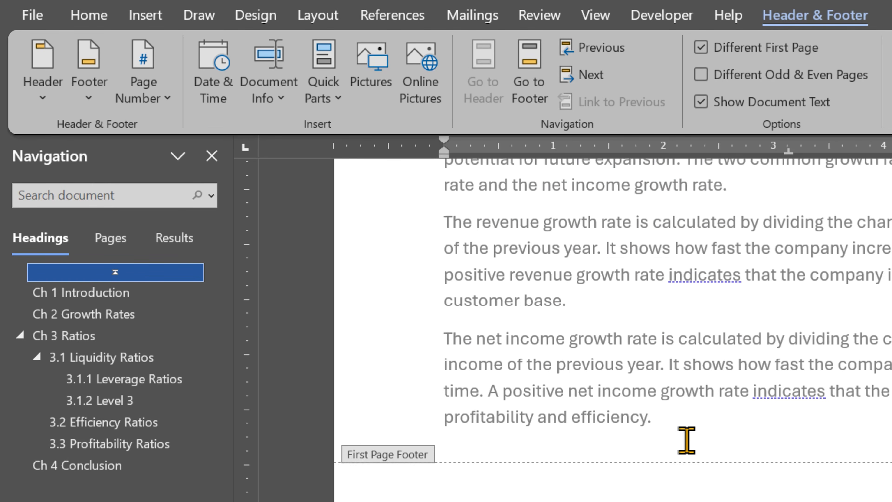
{"action": "scroll", "coordinate": [687, 440], "scroll_direction": "down", "scroll_amount": 5}
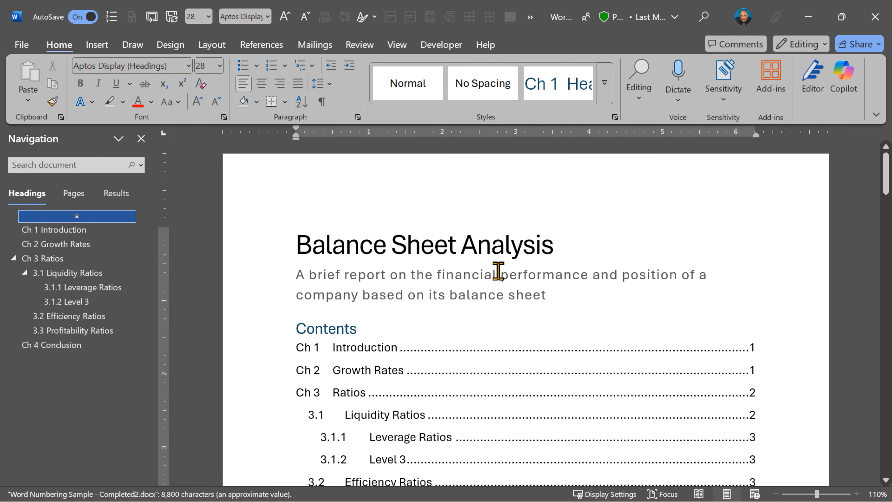
Step: Insert a page break at the end of the subtitle so the Contents start on a new page
{"action": "left_click", "coordinate": [546, 295]}
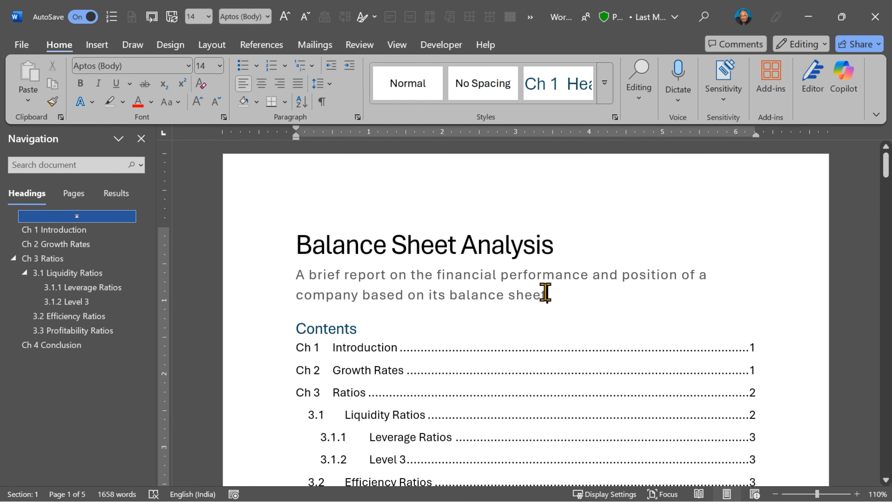
{"action": "key", "text": "ctrl+Return"}
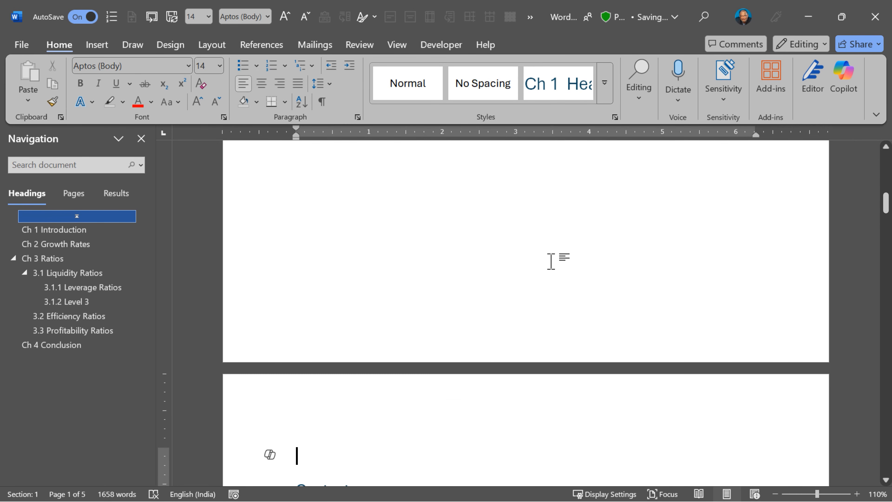
Step: Insert a Next Page section break in the empty line between the Contents and the Ch 1 Introduction heading
{"action": "scroll", "coordinate": [545, 339], "scroll_direction": "down", "scroll_amount": 10}
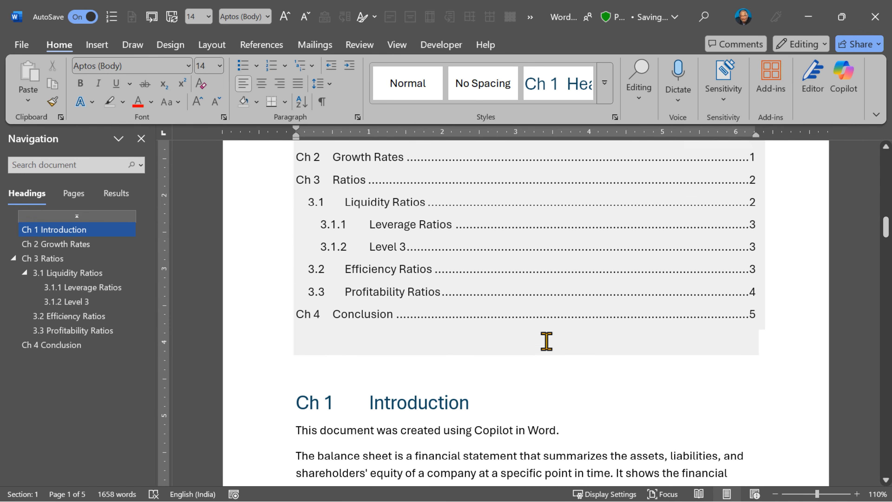
{"action": "left_click", "coordinate": [373, 342]}
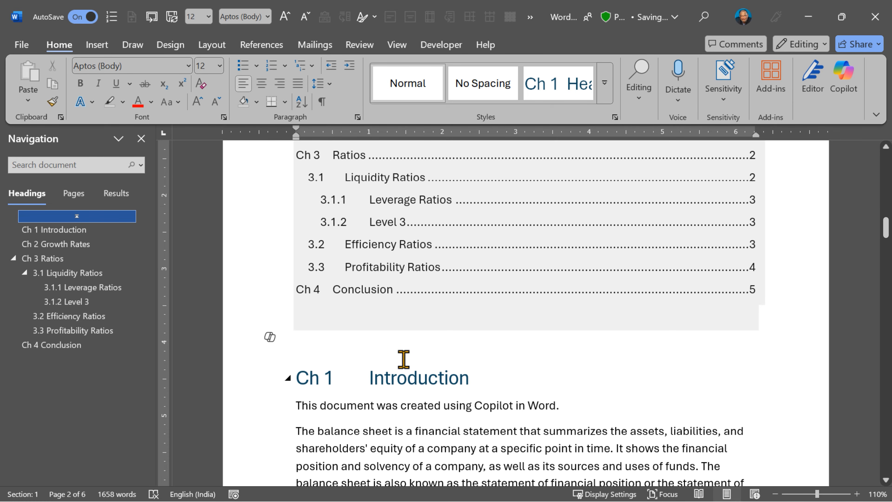
{"action": "key", "text": "ctrl+Return"}
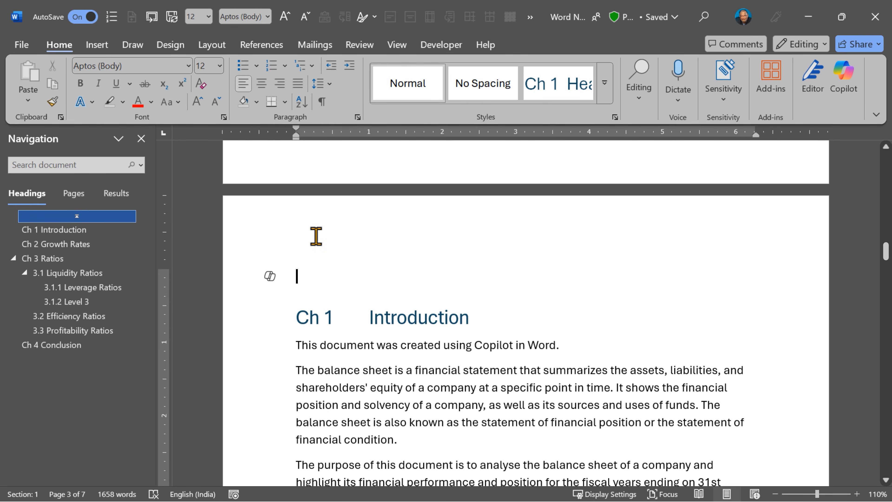
{"action": "key", "text": "BackSpace"}
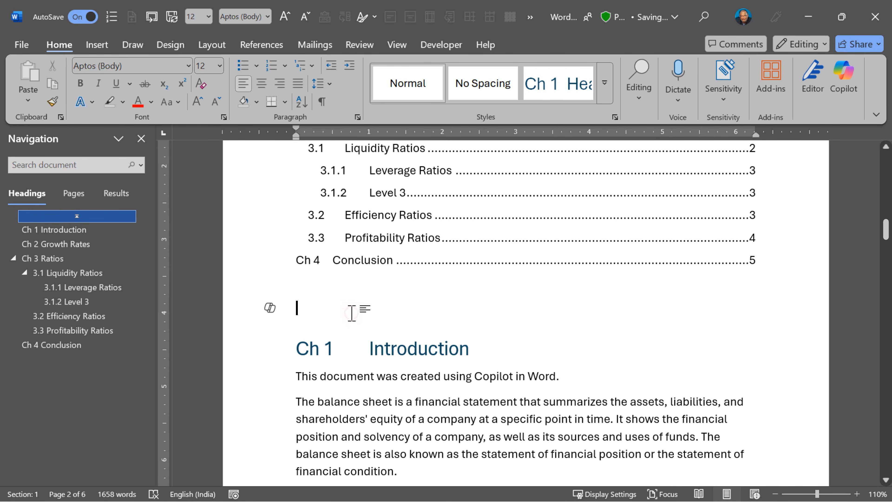
{"action": "left_click", "coordinate": [212, 45]}
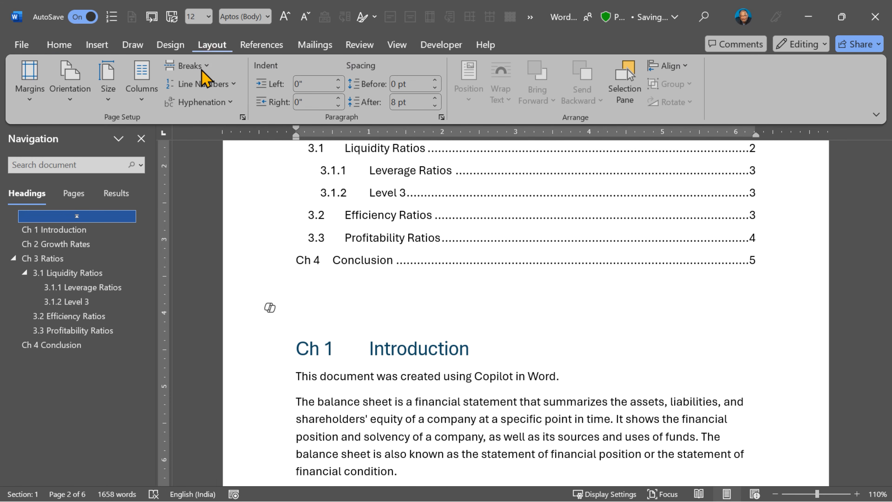
{"action": "left_click", "coordinate": [191, 66]}
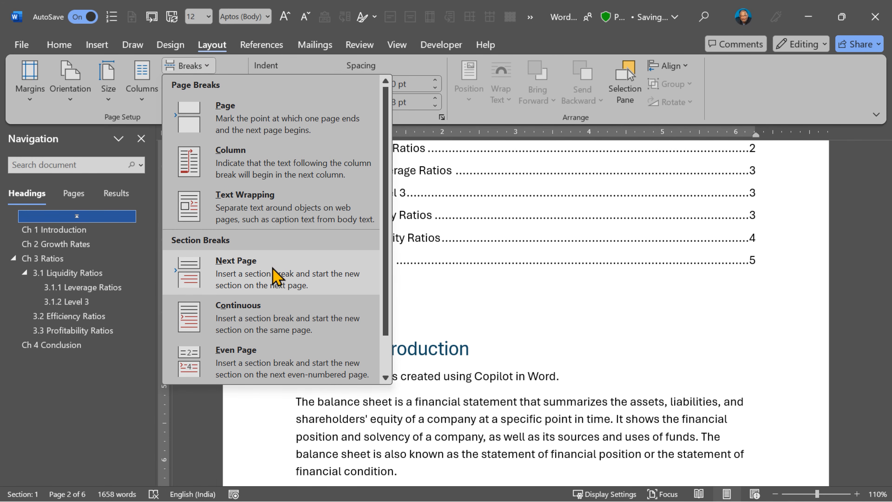
{"action": "left_click", "coordinate": [275, 275]}
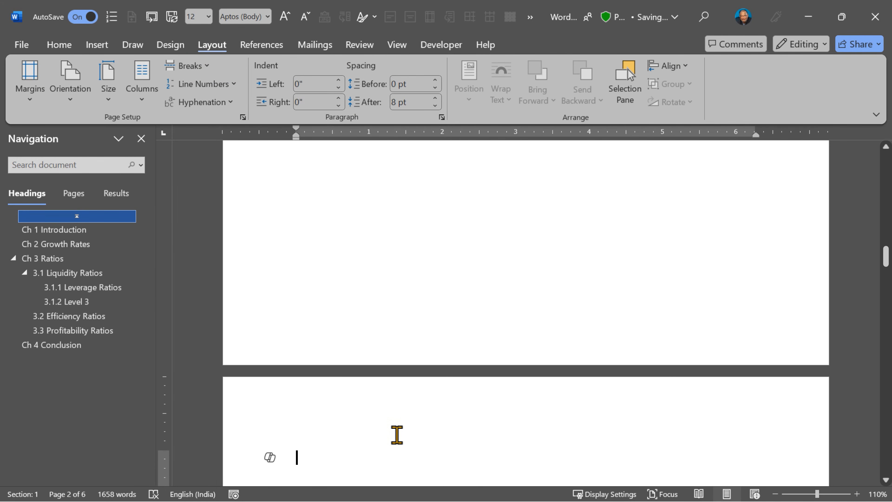
Step: Open the Section 2 header on the Introduction page and unlink it from the previous section
{"action": "double_click", "coordinate": [413, 404]}
{"action": "scroll", "coordinate": [413, 404], "scroll_direction": "down", "scroll_amount": 2}
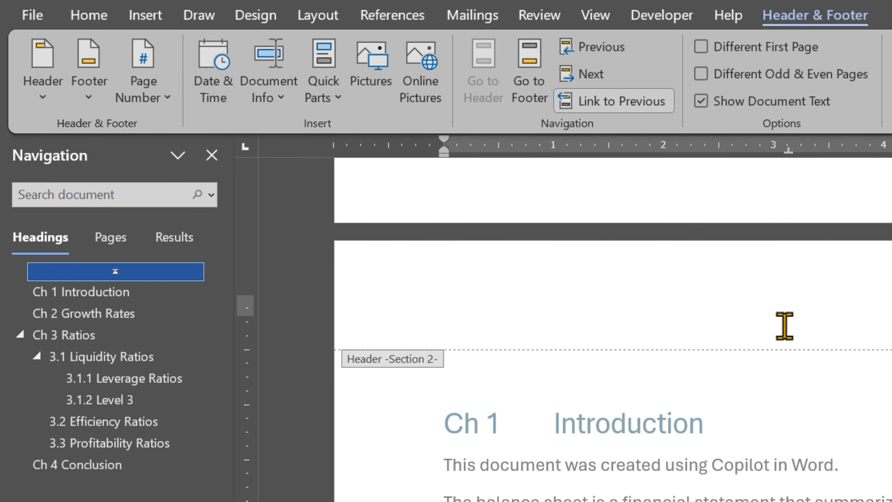
{"action": "left_click", "coordinate": [610, 108]}
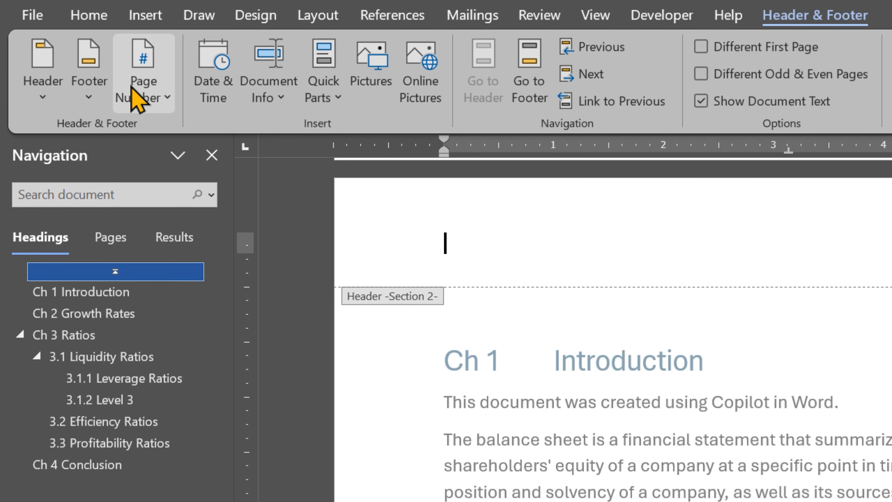
Step: Insert a Rounded Rectangle 1 page number at the top of the page in the Section 2 header
{"action": "left_click", "coordinate": [138, 95]}
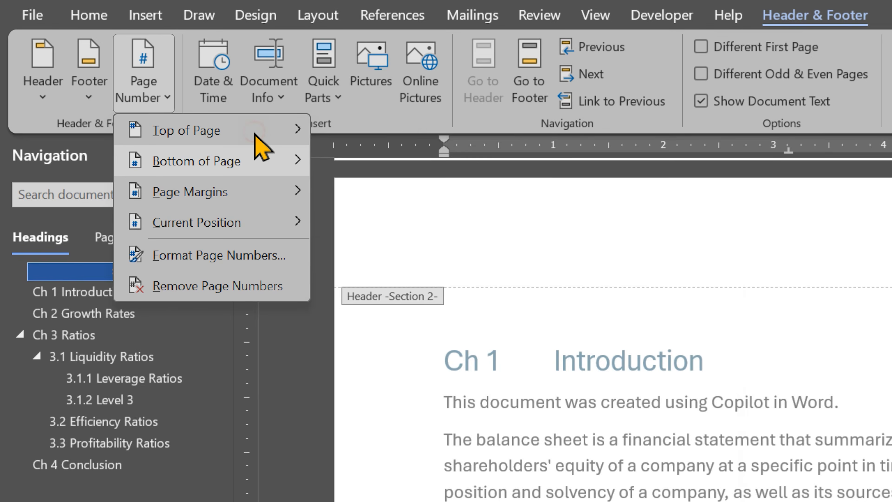
{"action": "mouse_move", "coordinate": [259, 144]}
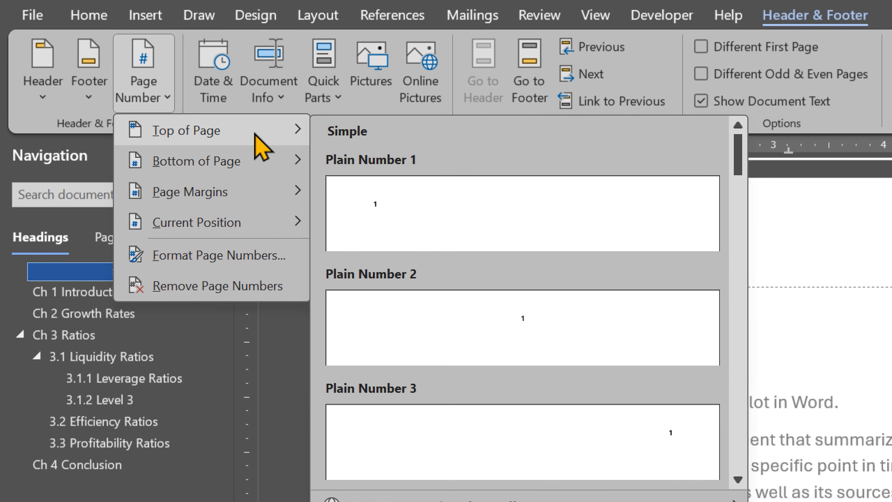
{"action": "scroll", "coordinate": [540, 448], "scroll_direction": "down", "scroll_amount": 5}
{"action": "scroll", "coordinate": [539, 448], "scroll_direction": "down", "scroll_amount": 10}
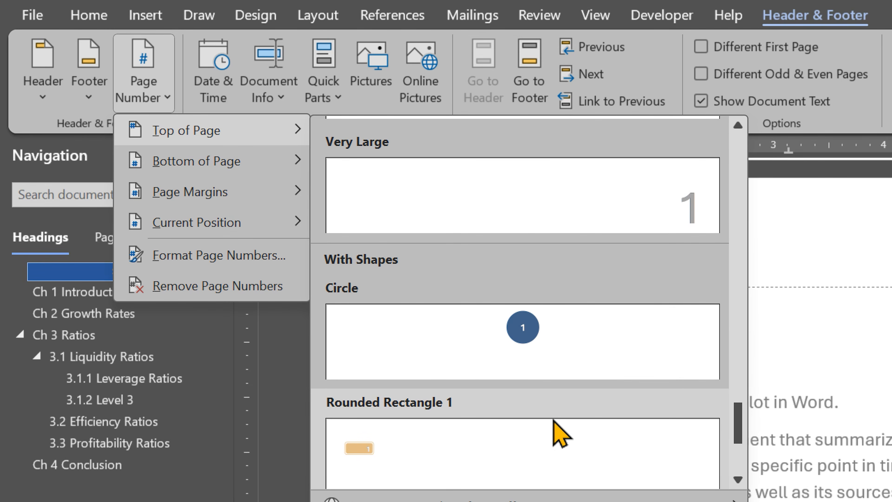
{"action": "left_click", "coordinate": [534, 450]}
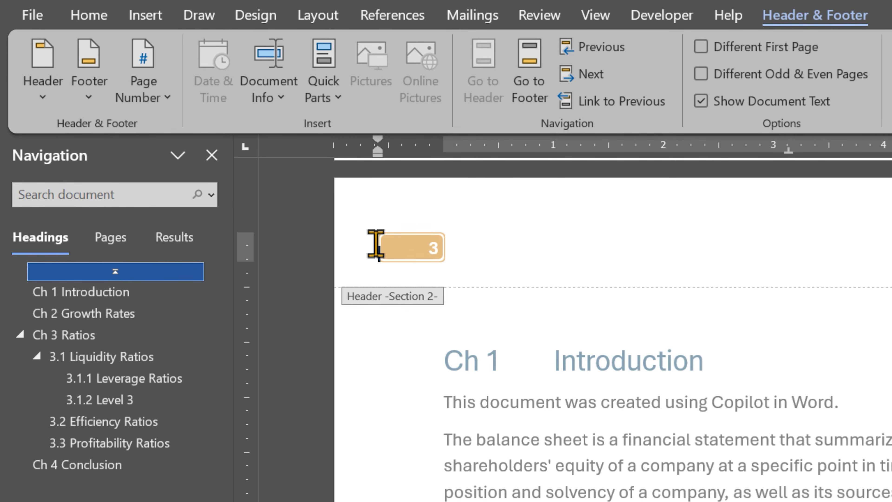
Step: Format the Section 2 page numbers to start at 1 instead of continuing from the previous section
{"action": "left_click", "coordinate": [143, 99]}
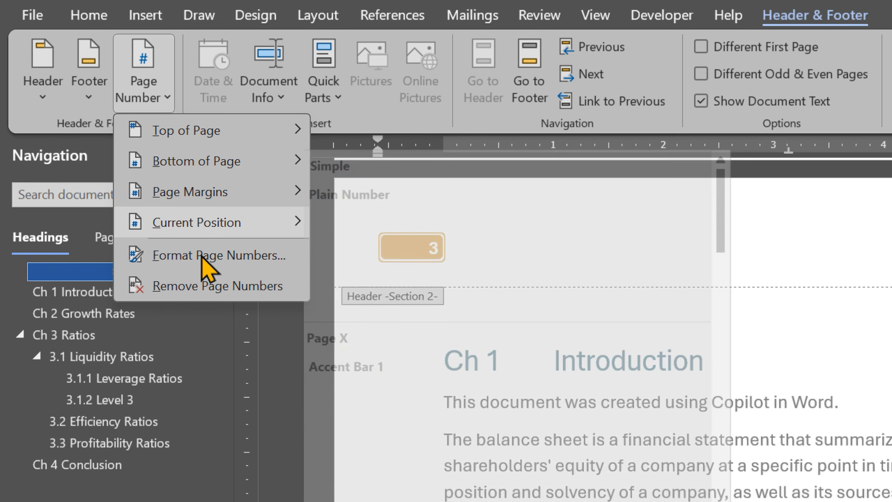
{"action": "left_click", "coordinate": [253, 249]}
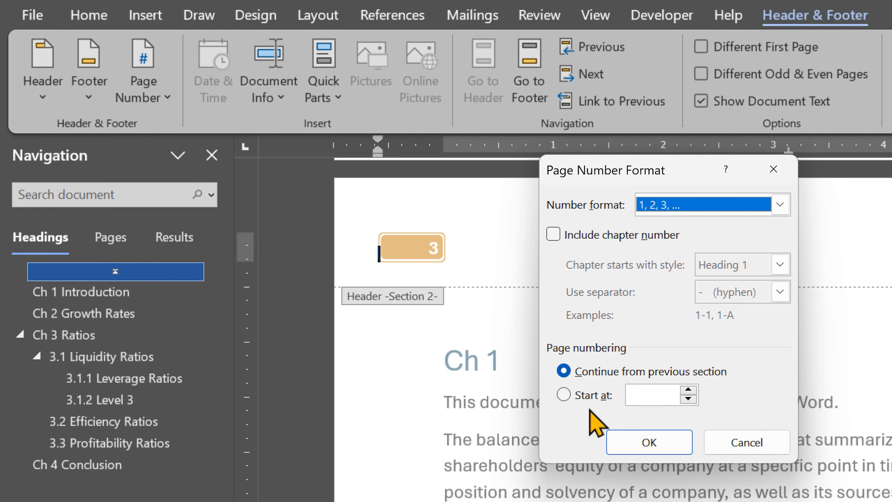
{"action": "left_click", "coordinate": [583, 392]}
{"action": "left_click", "coordinate": [646, 443]}
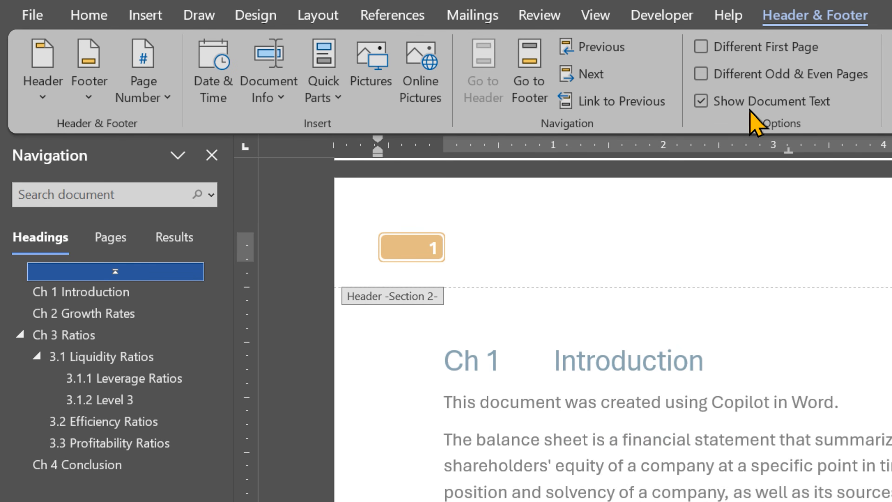
Step: Turn on Different First Page for Section 2 and check the headers on the pages of both sections
{"action": "left_click", "coordinate": [772, 49]}
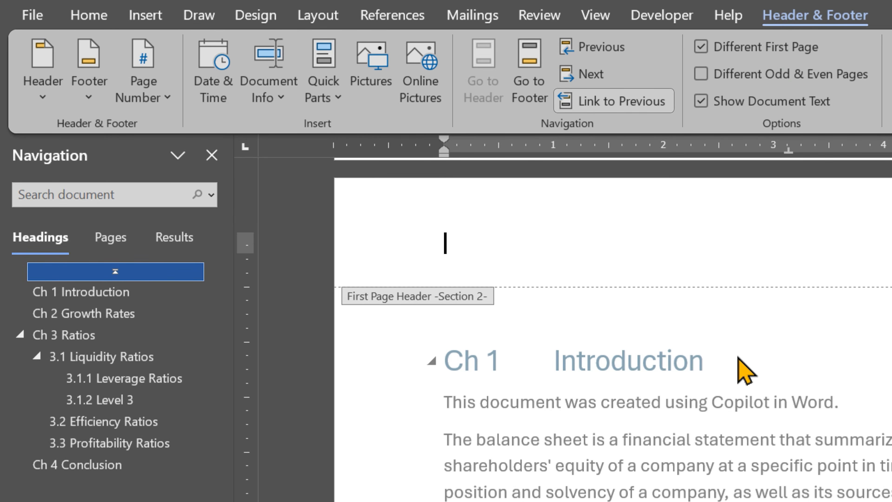
{"action": "scroll", "coordinate": [741, 362], "scroll_direction": "down", "scroll_amount": 10}
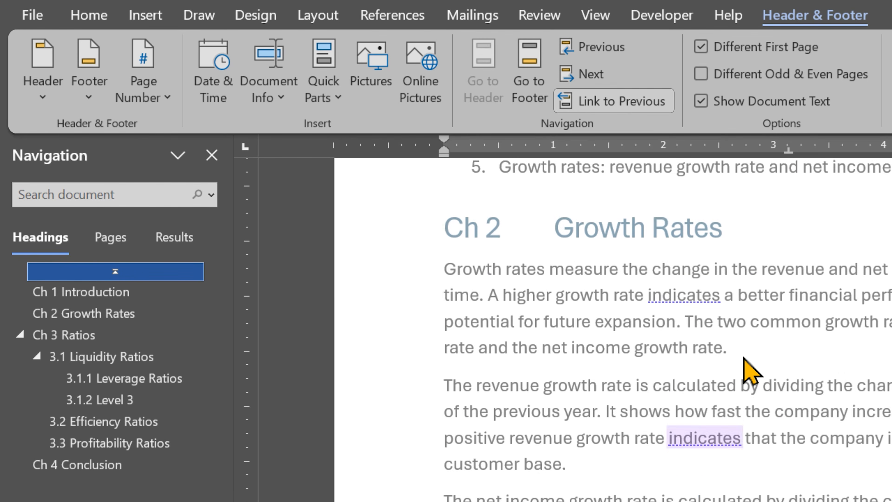
{"action": "scroll", "coordinate": [748, 369], "scroll_direction": "down", "scroll_amount": 3}
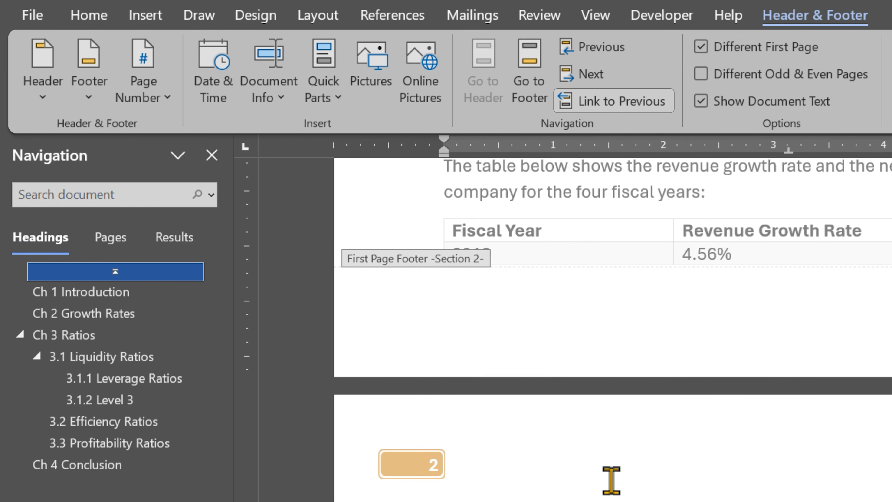
{"action": "scroll", "coordinate": [614, 480], "scroll_direction": "up", "scroll_amount": 15}
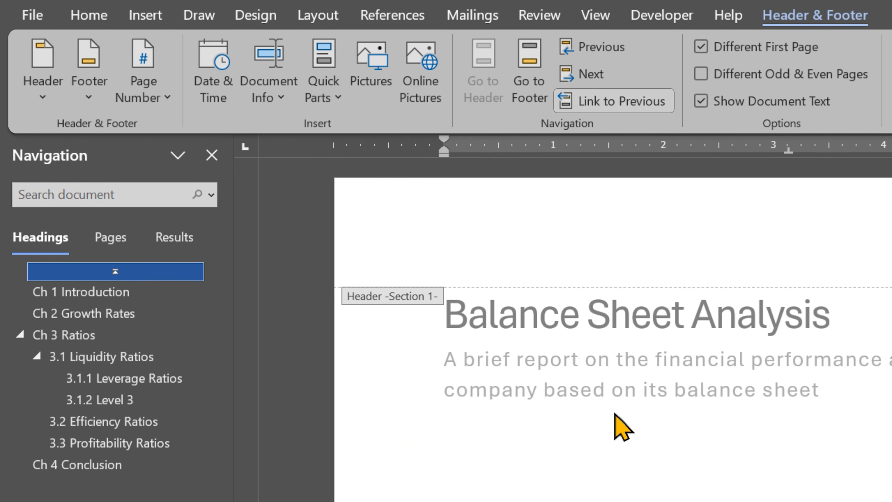
{"action": "scroll", "coordinate": [620, 424], "scroll_direction": "down", "scroll_amount": 3}
{"action": "scroll", "coordinate": [630, 464], "scroll_direction": "down", "scroll_amount": 5}
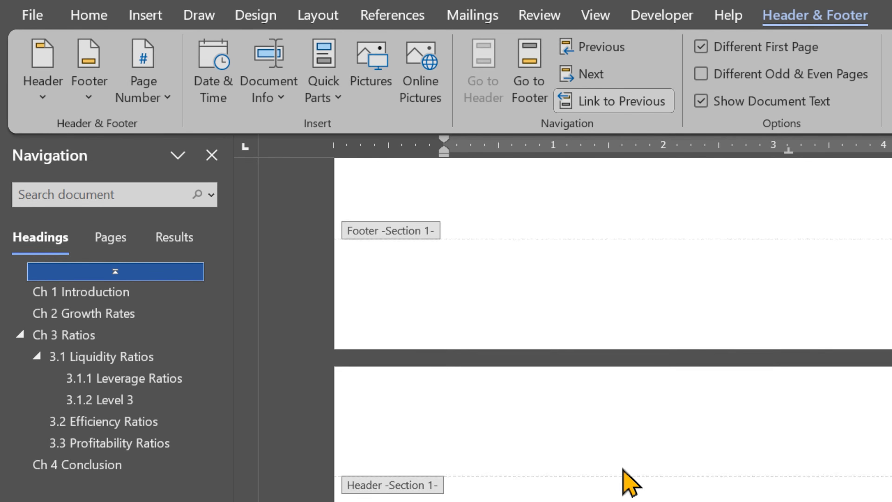